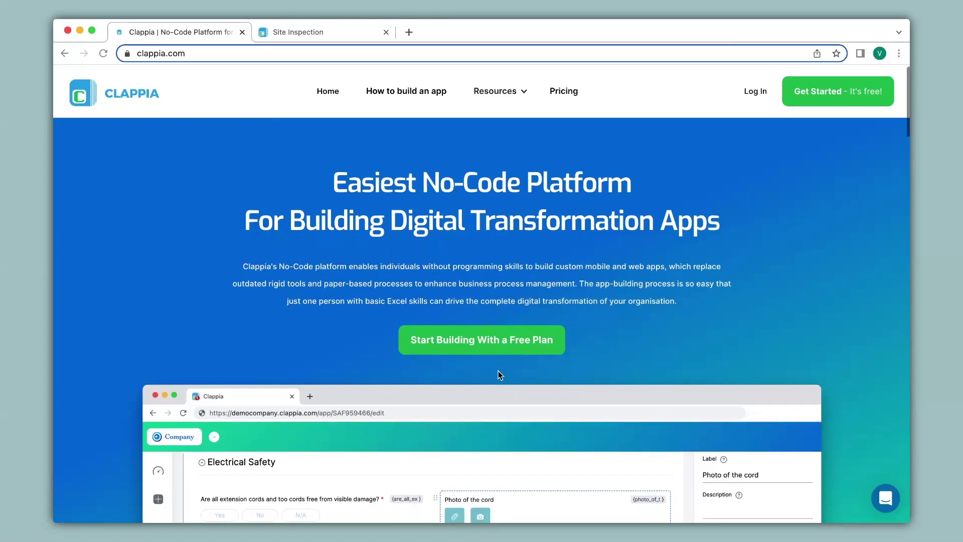
Step: Switch to the Site Inspection app's home form with Site Name, Date, Details and Visit Made fields
scroll(498, 371, "down", 5)
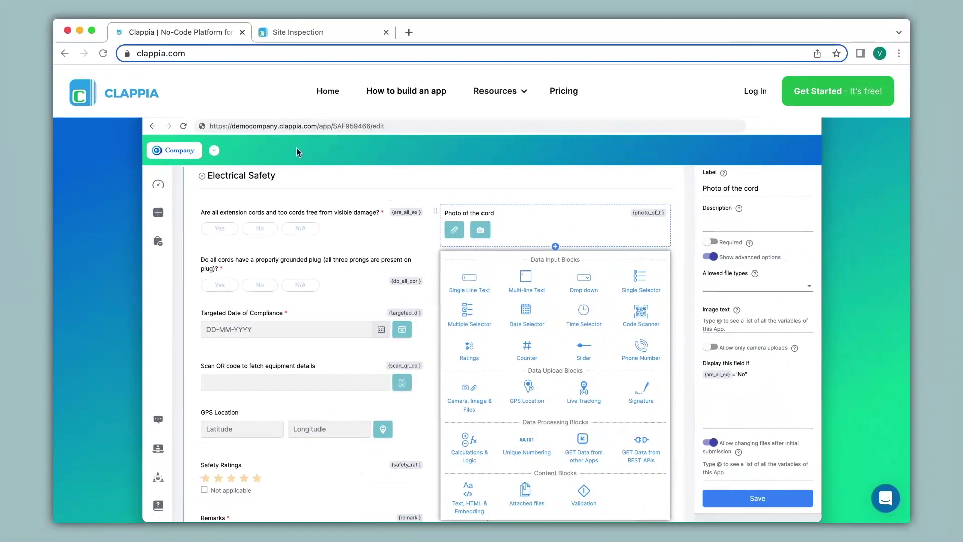
left_click(297, 33)
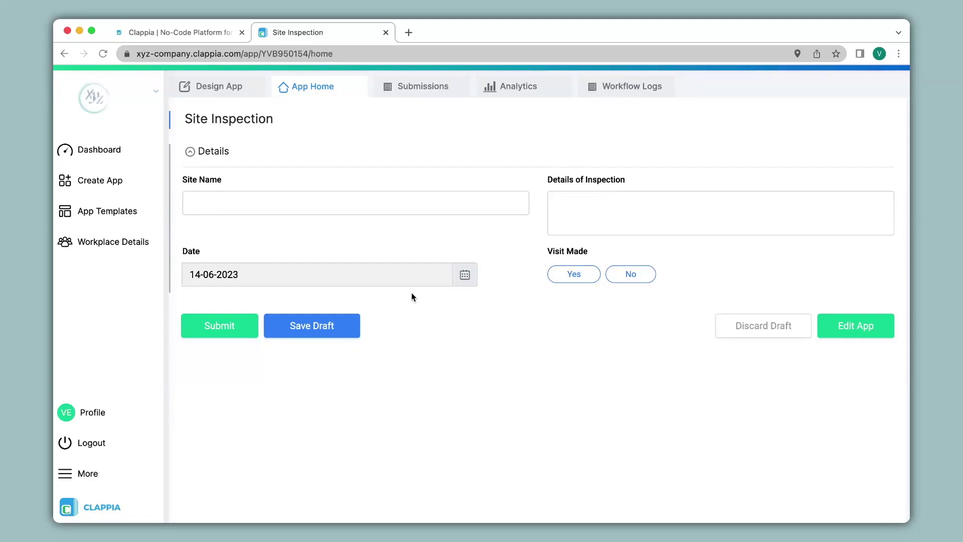
Step: Add a GPS Location field to the app's Details form below Date
left_click(212, 88)
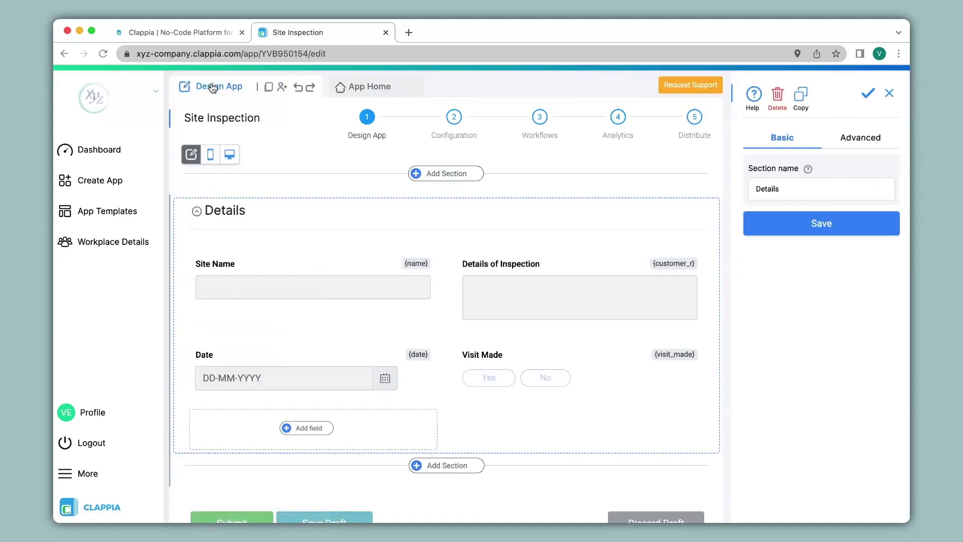
scroll(444, 239, "down", 2)
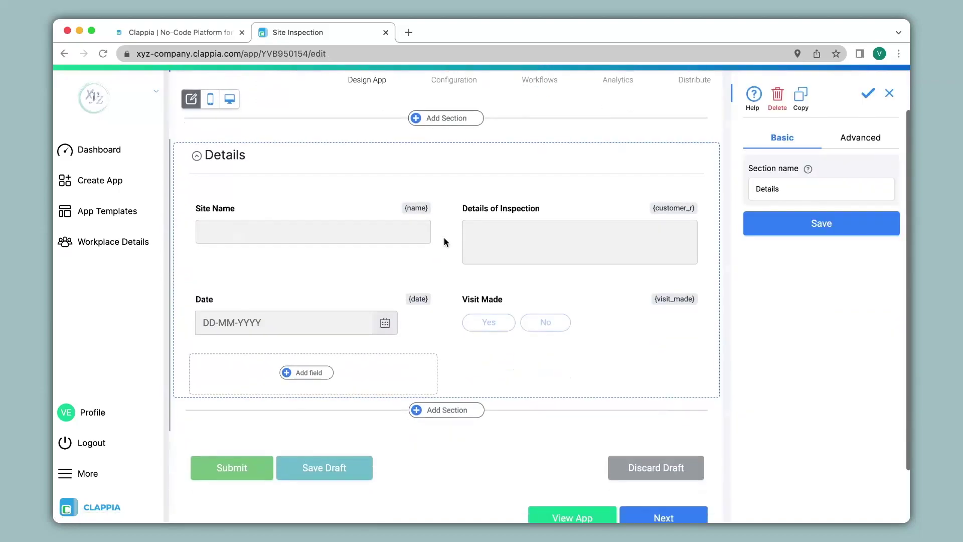
scroll(444, 242, "down", 3)
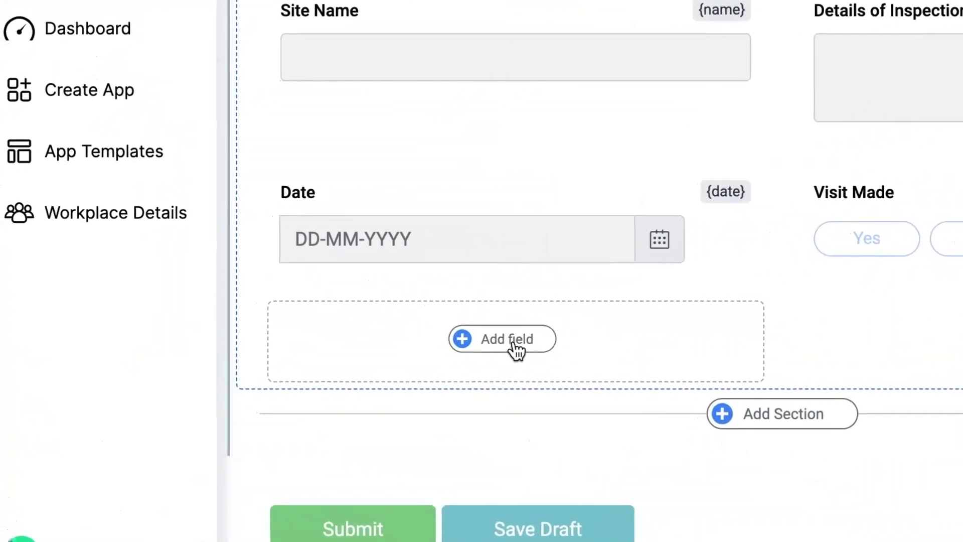
left_click(309, 306)
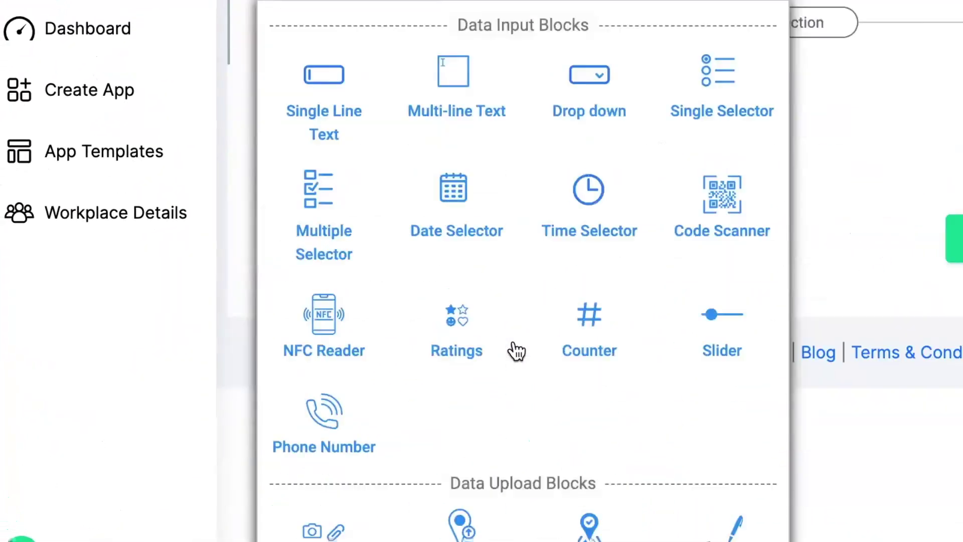
scroll(516, 351, "down", 2)
left_click(467, 442)
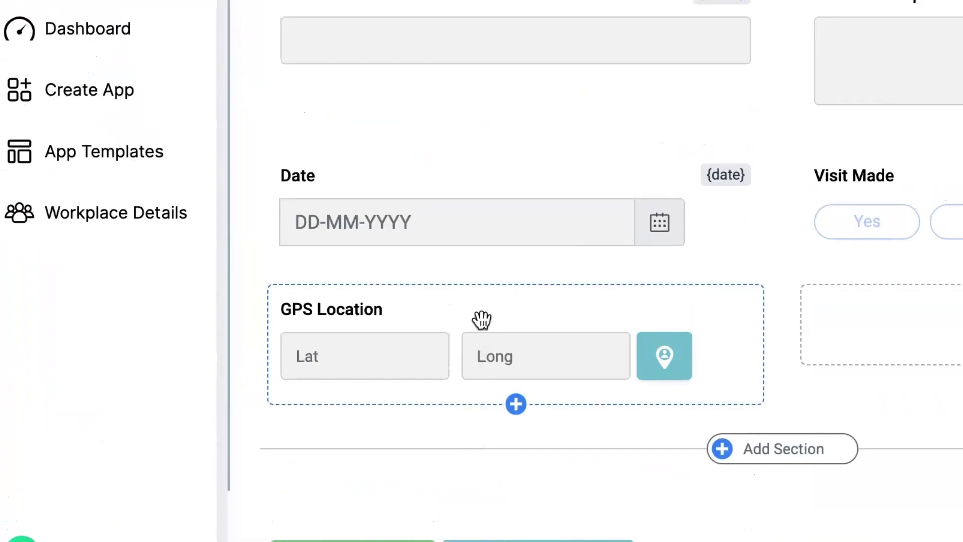
left_click(481, 320)
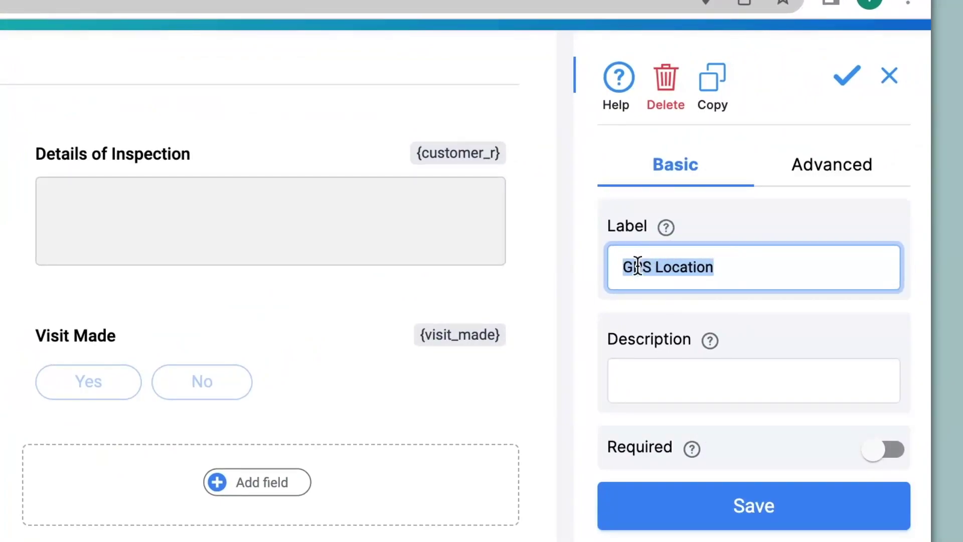
Step: Label the field 'Site Location' with description 'Please ensure location is enabled on your device' and save
type("Site Location")
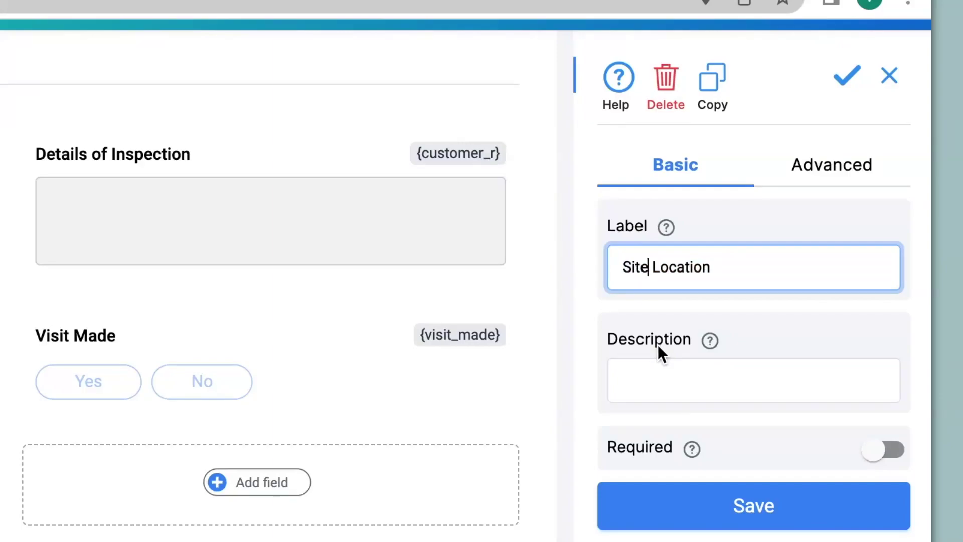
left_click(657, 374)
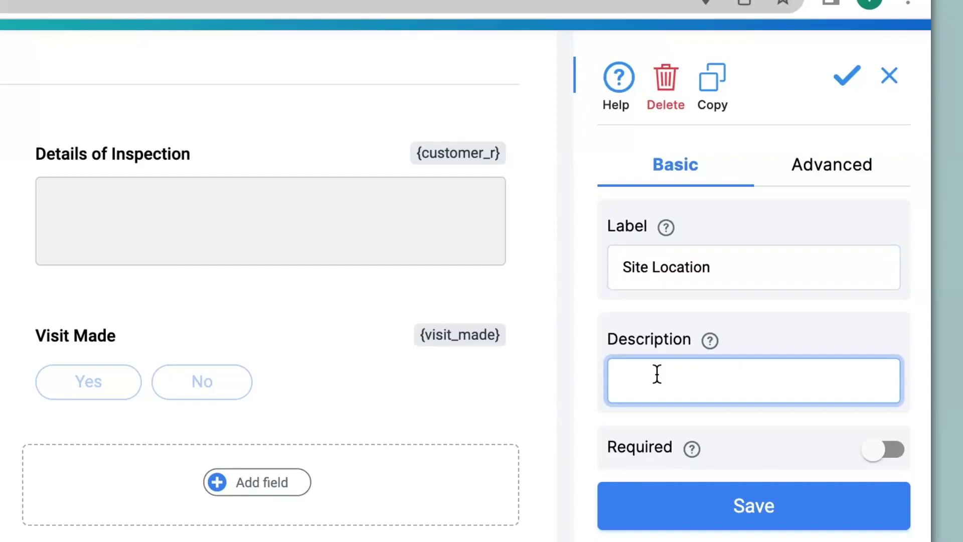
type("Please ensure location is enabled on your device")
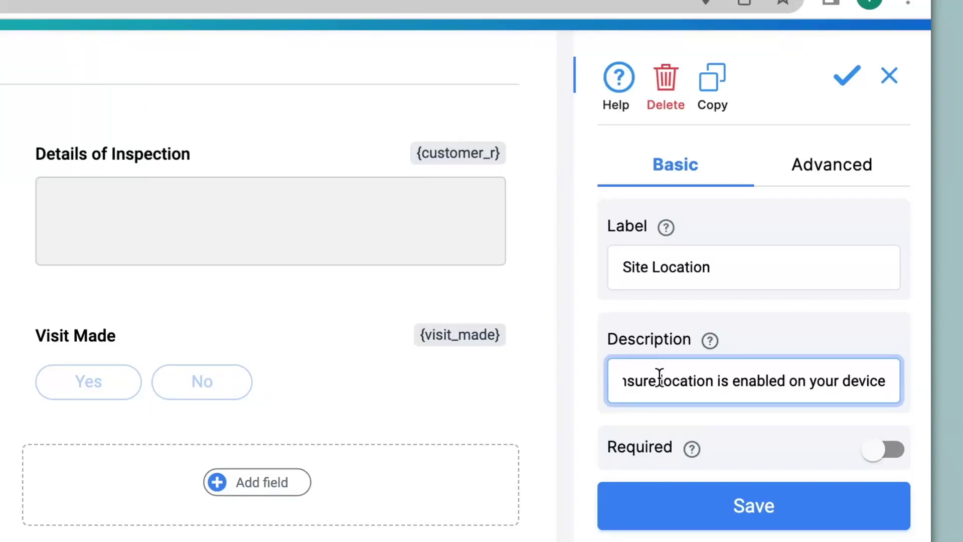
left_click(736, 499)
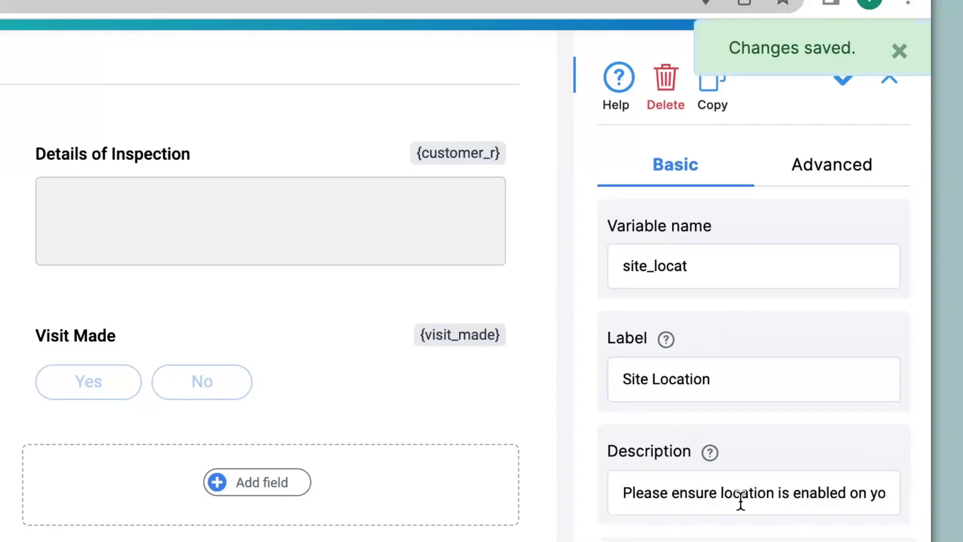
left_click(827, 176)
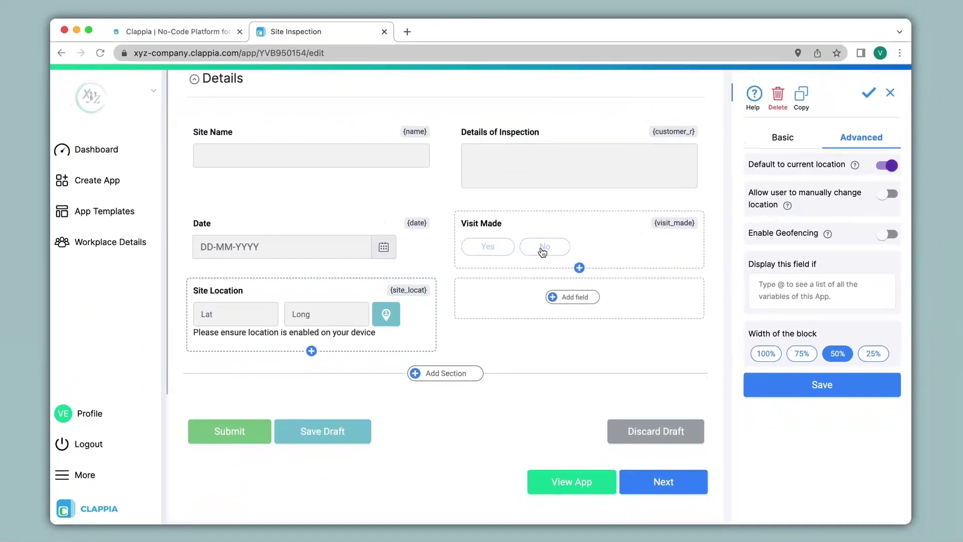
scroll(210, 385, "up", 3)
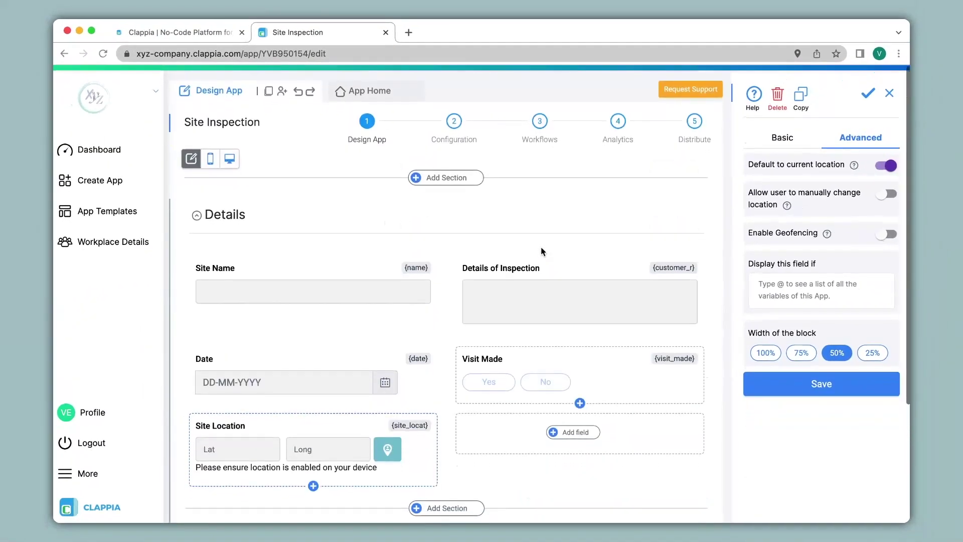
left_click(370, 87)
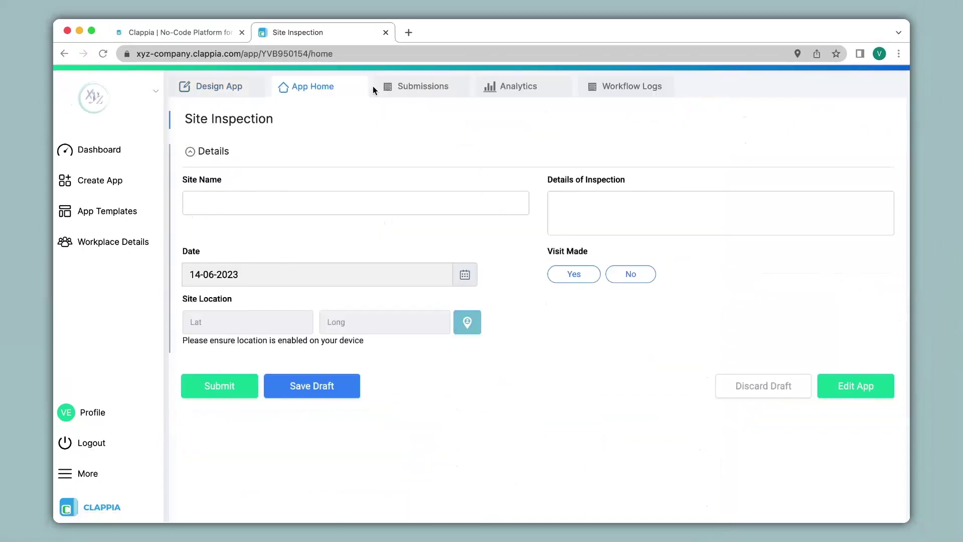
scroll(362, 96, "down", 1)
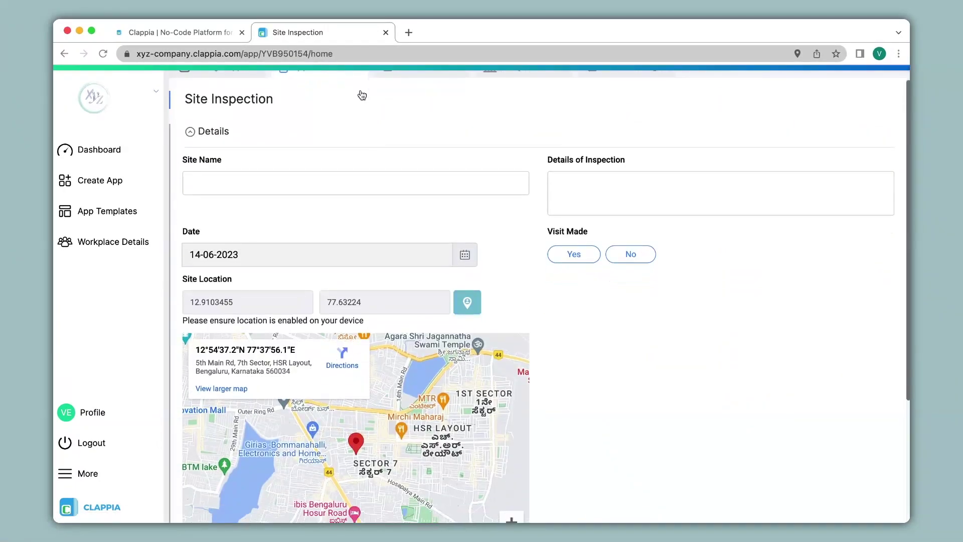
scroll(362, 95, "down", 4)
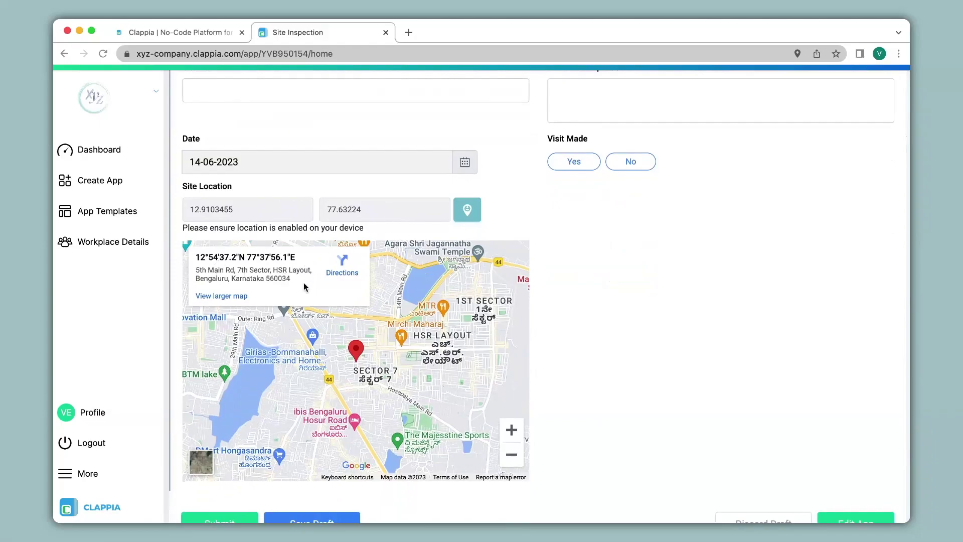
left_click(511, 432)
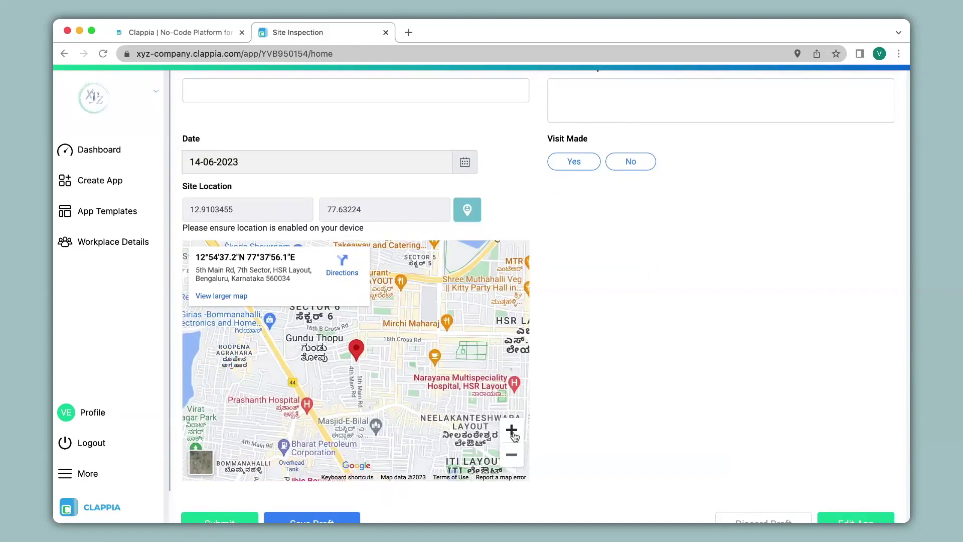
left_click(516, 463)
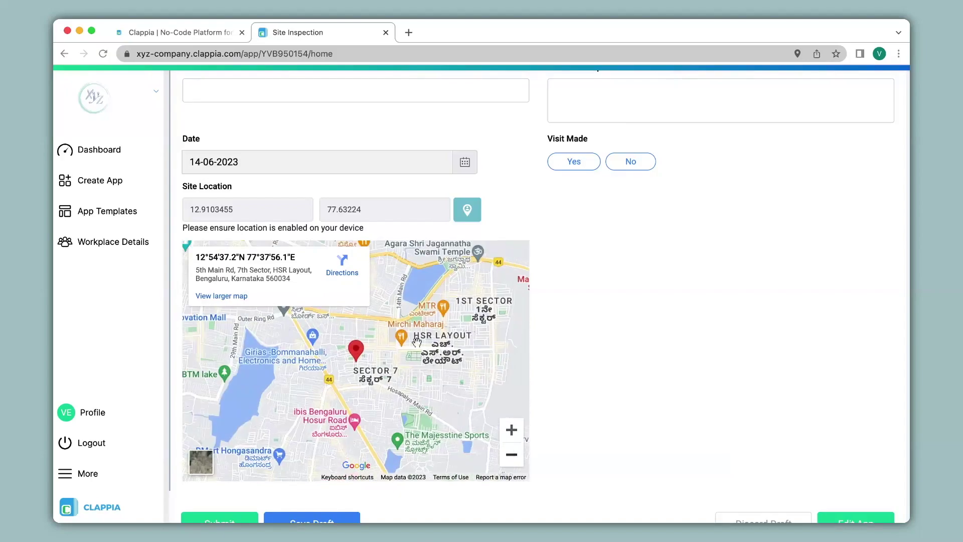
left_click(229, 295)
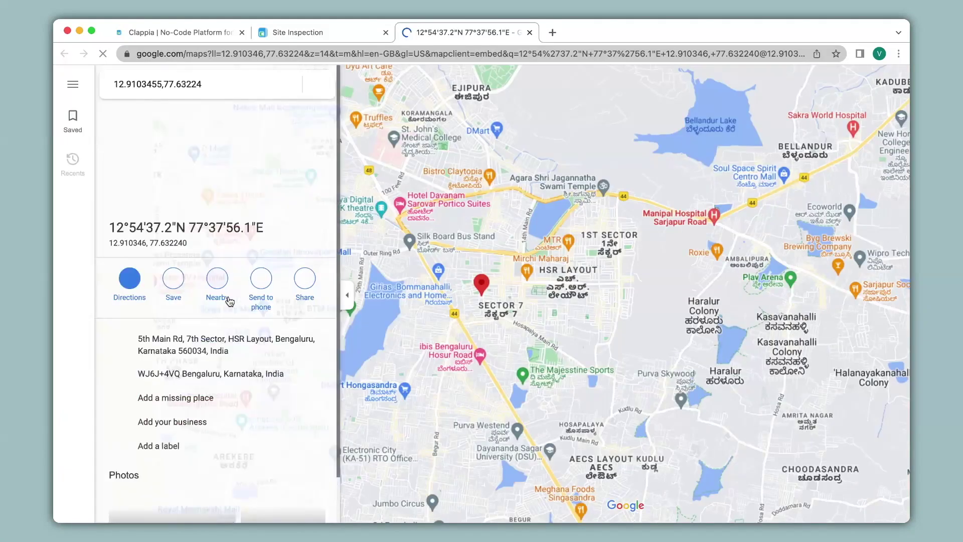
left_click(529, 32)
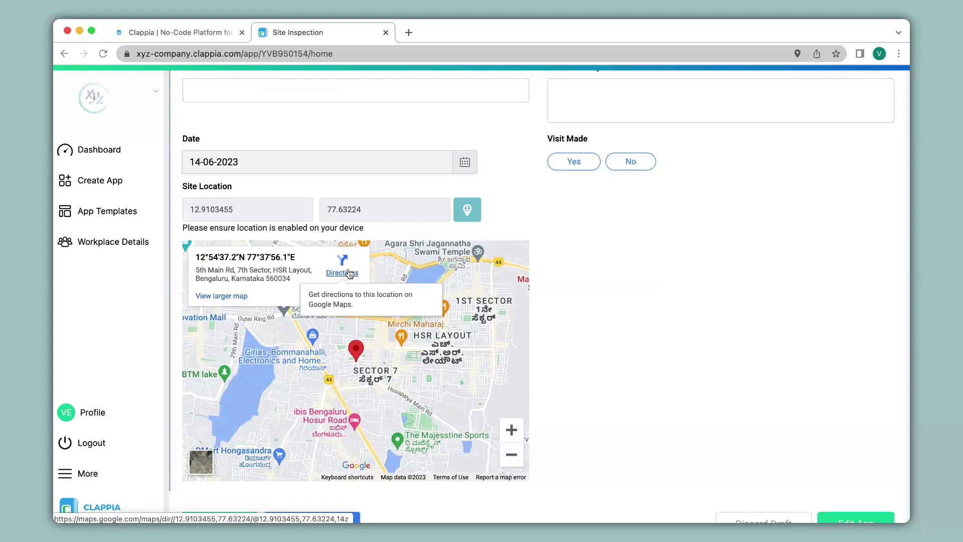
Step: Make the Site Location field required and save its basic settings
scroll(349, 273, "up", 3)
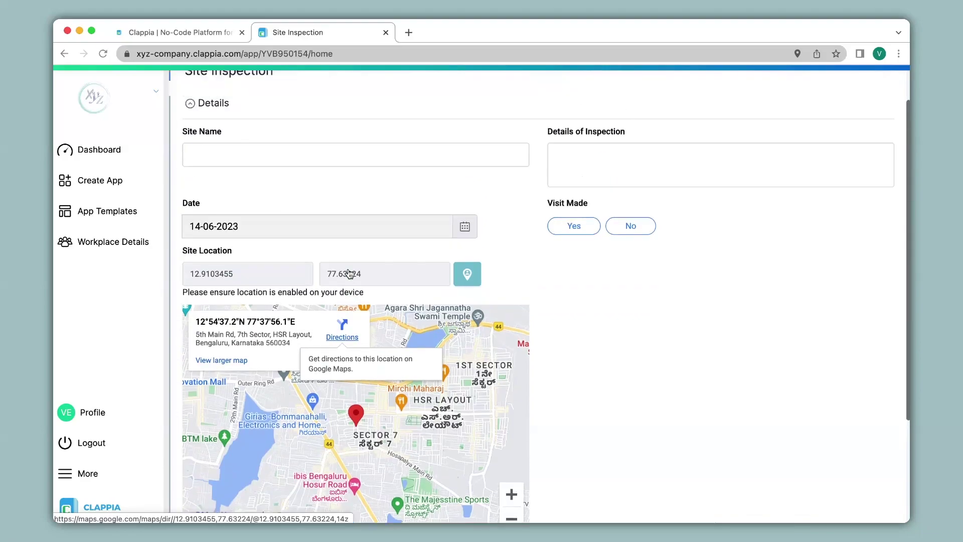
left_click(210, 88)
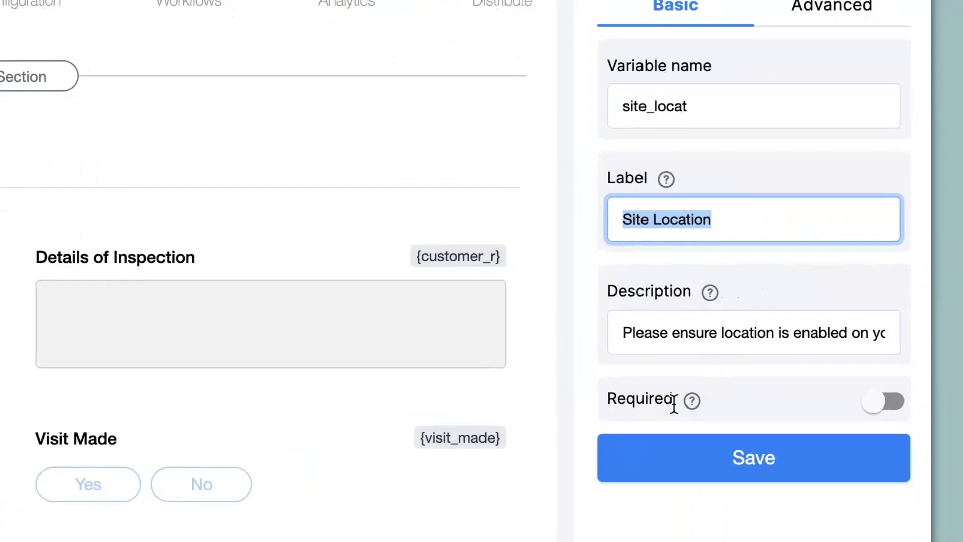
left_click(888, 416)
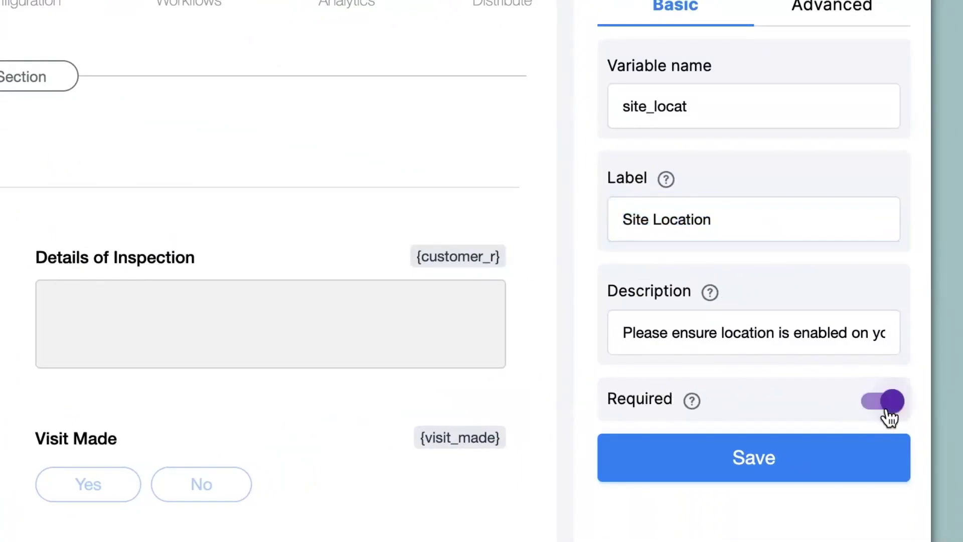
left_click(755, 467)
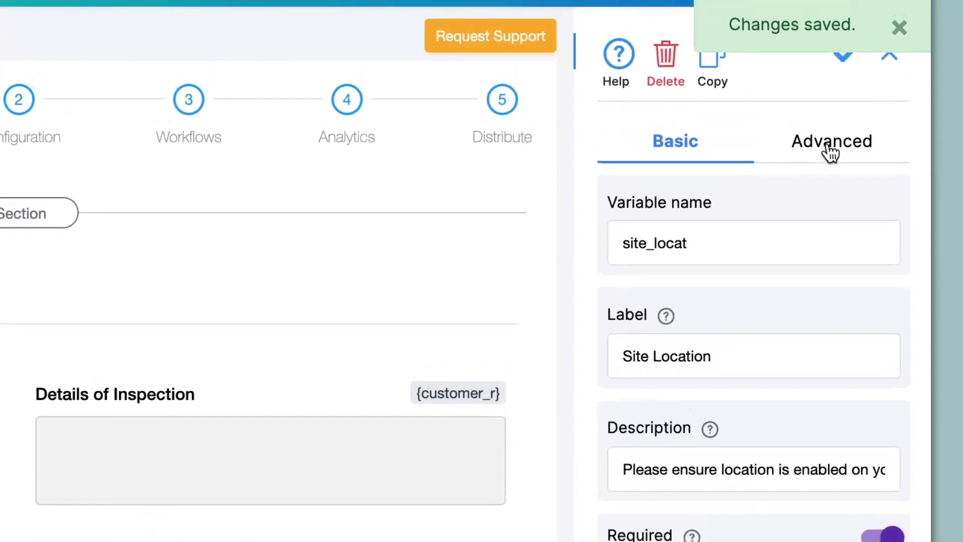
Step: Turn off 'Default to current location', enable 'Allow user to manually change location', and save
left_click(831, 10)
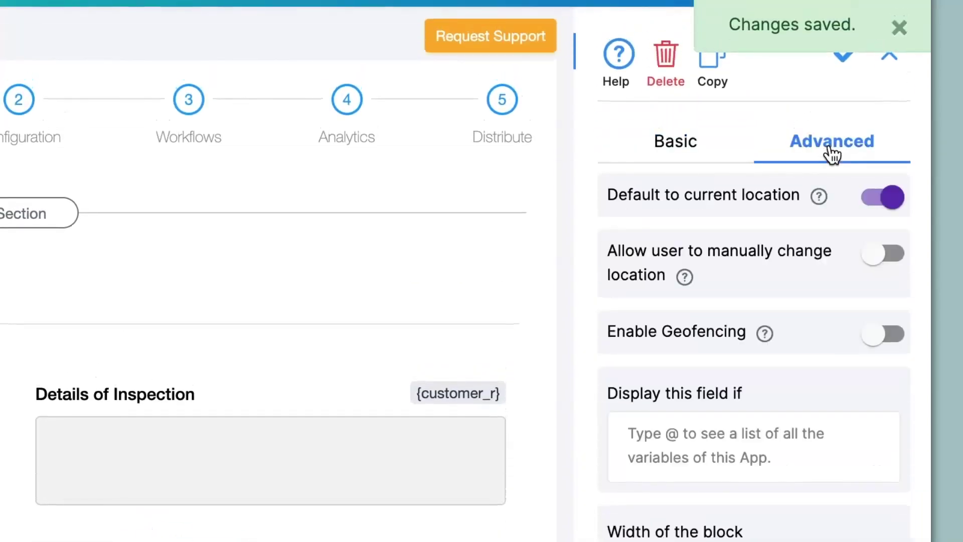
left_click(883, 198)
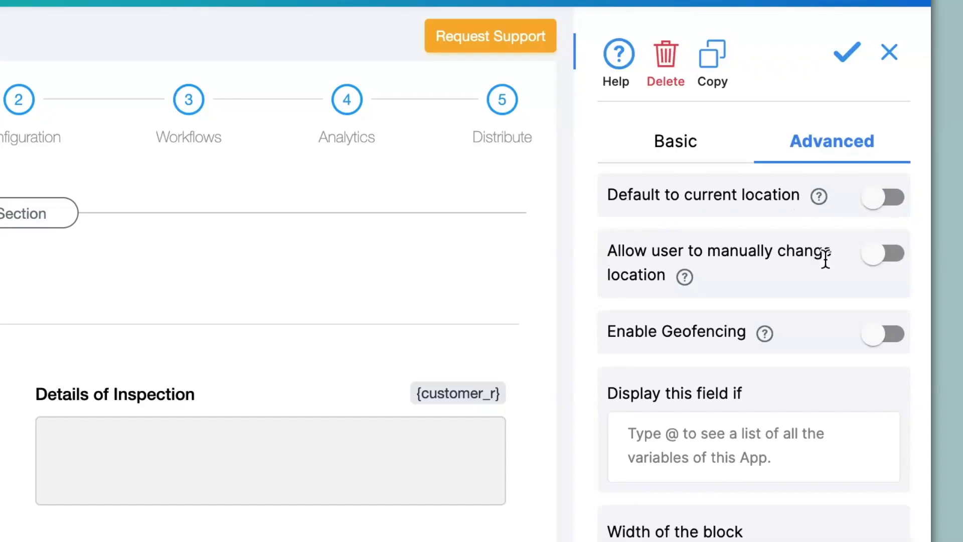
left_click(888, 267)
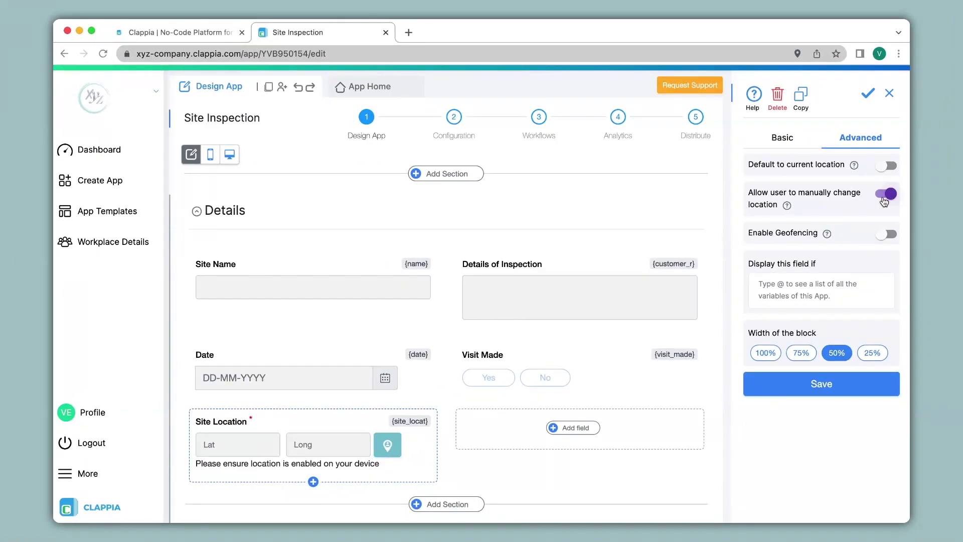
left_click(809, 386)
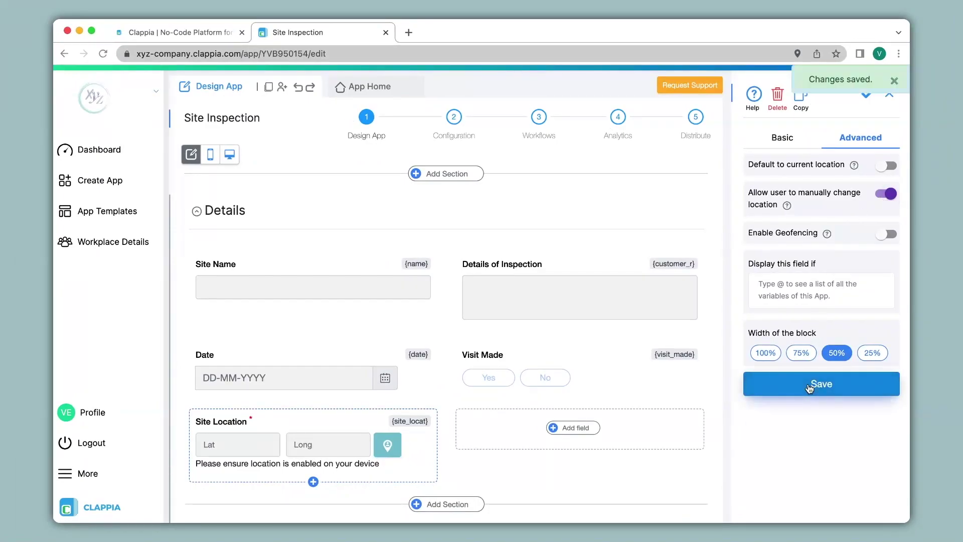
left_click(361, 90)
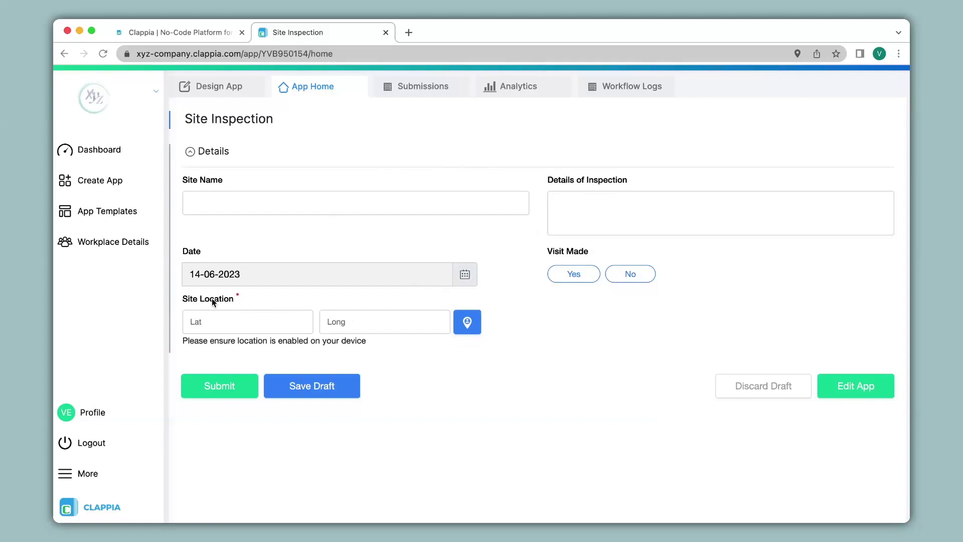
Step: Submit the empty form to get Site Location's 'This field is required!' error, then fetch the GPS location
left_click(220, 386)
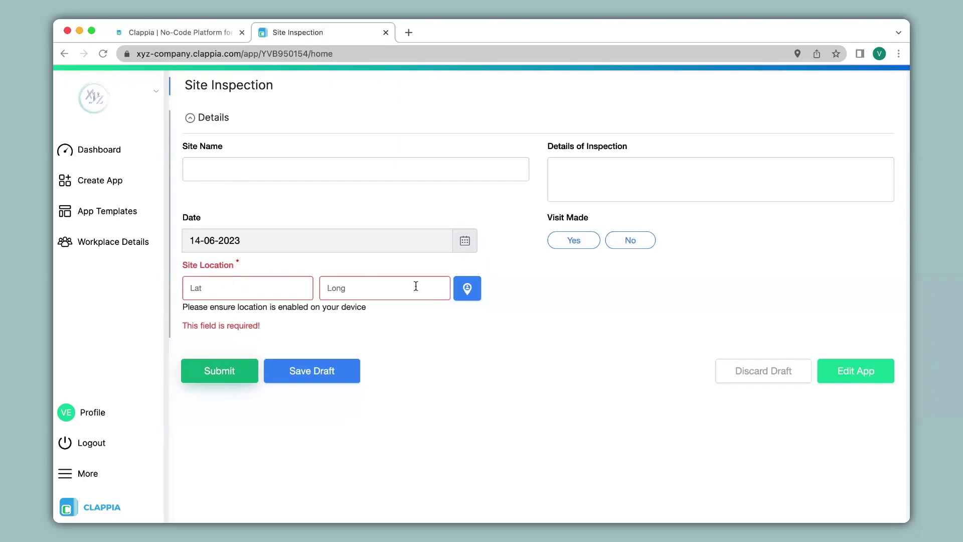
left_click(475, 293)
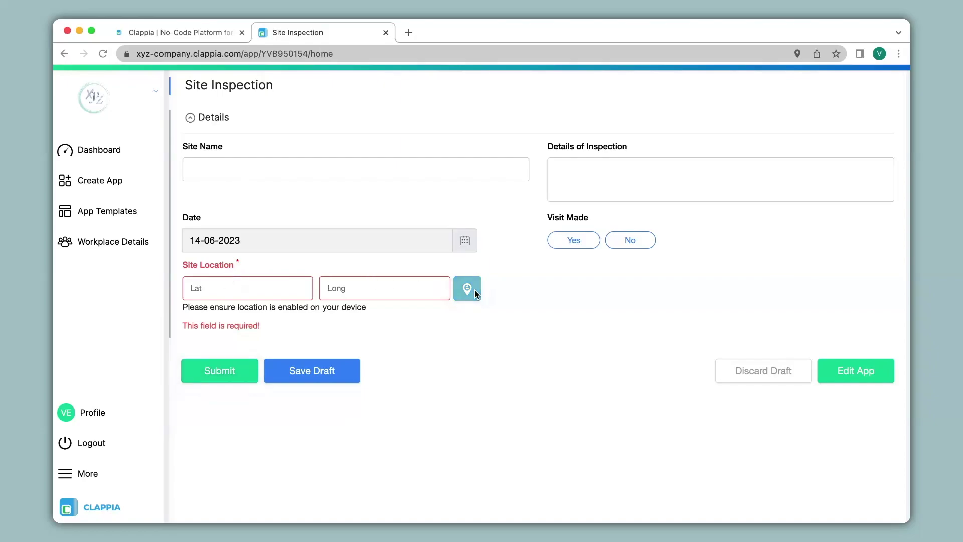
scroll(476, 294, "down", 1)
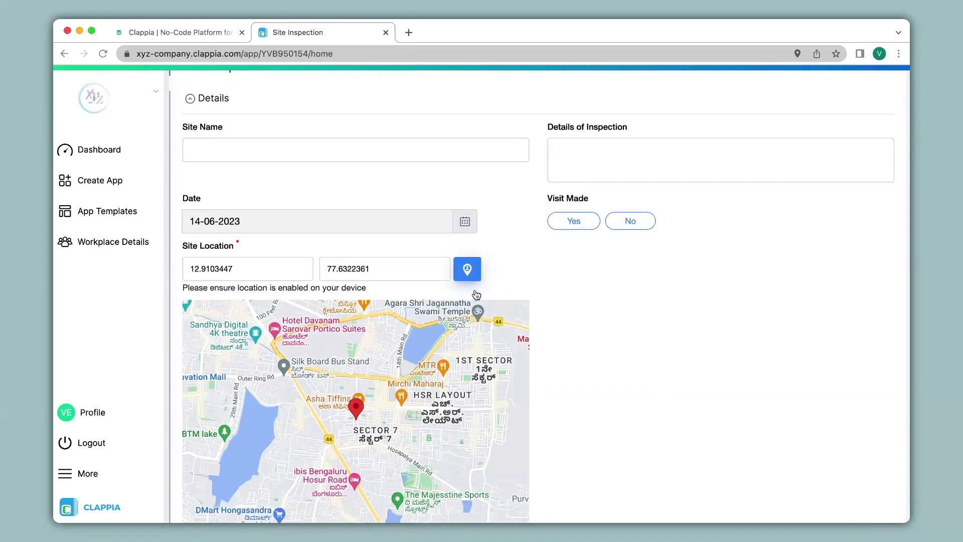
scroll(476, 295, "down", 4)
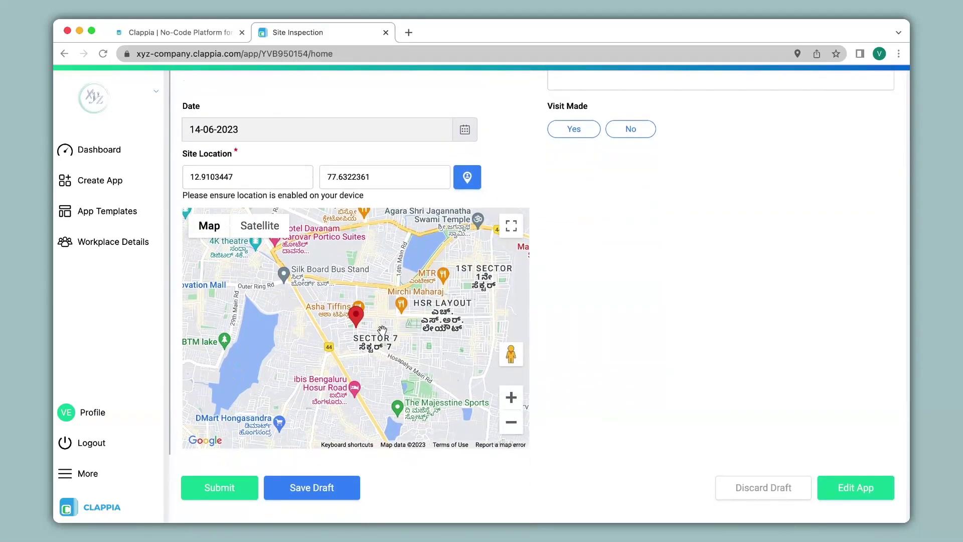
left_click_drag(382, 330, 281, 325)
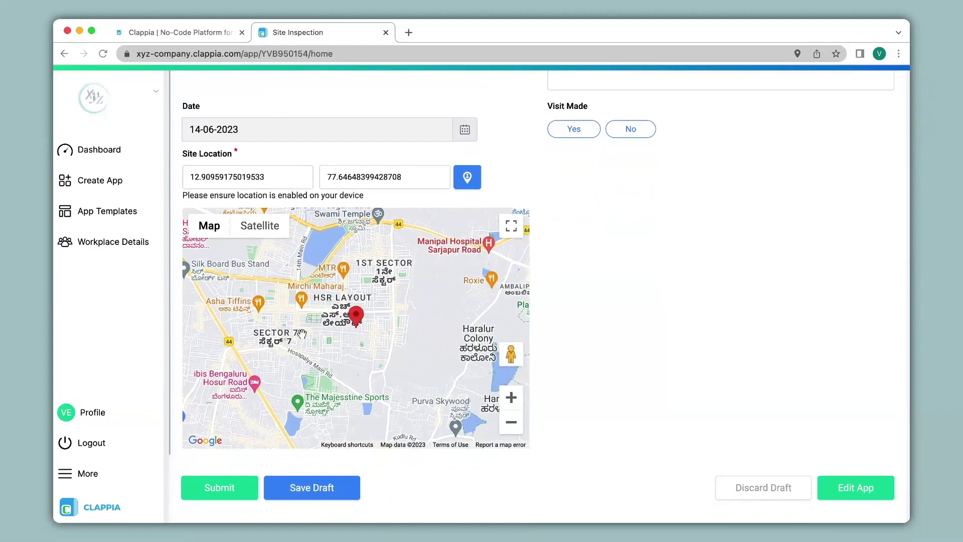
scroll(371, 335, "up", 3)
scroll(370, 351, "up", 1)
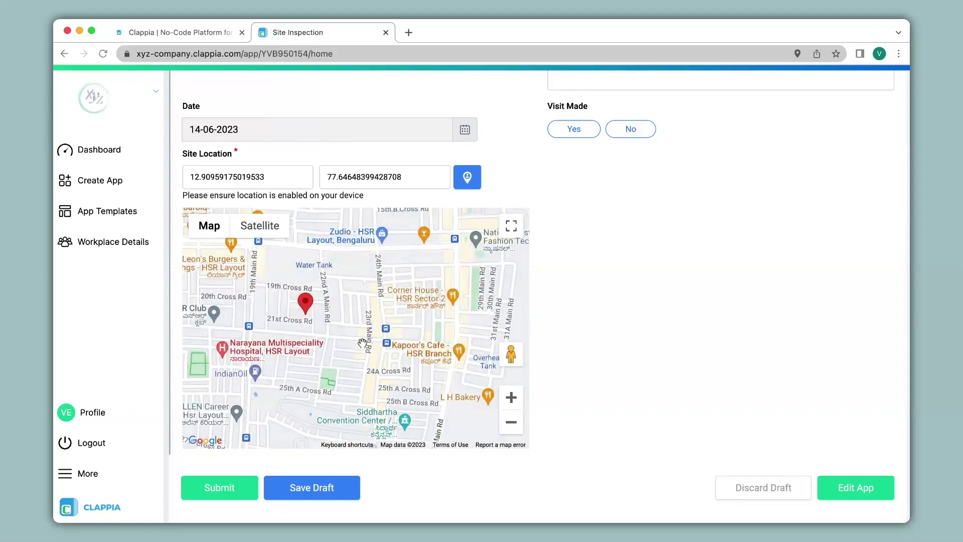
Step: Back in the form builder, start editing Site Location's 'Display this field if' condition
scroll(362, 343, "down", 3)
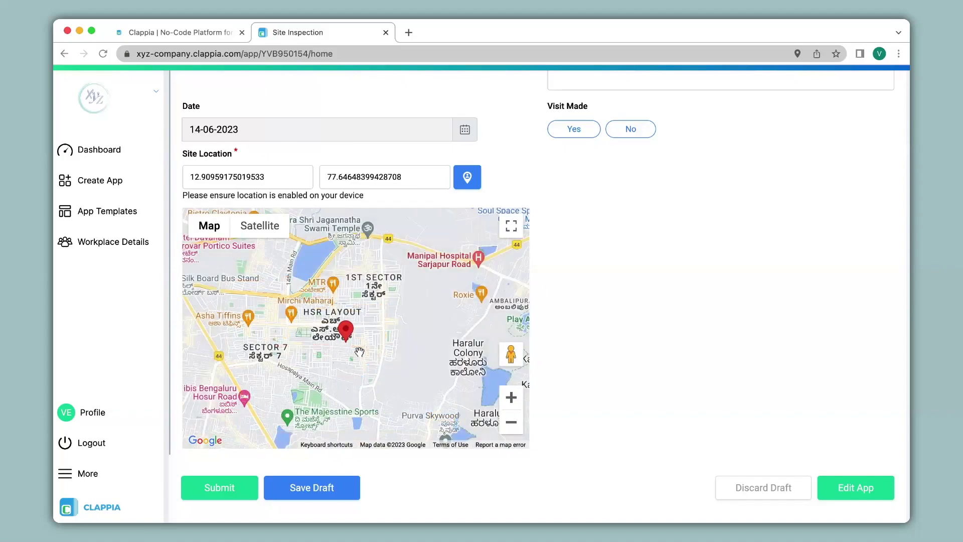
scroll(360, 346, "up", 3)
scroll(359, 351, "down", 1)
left_click(226, 86)
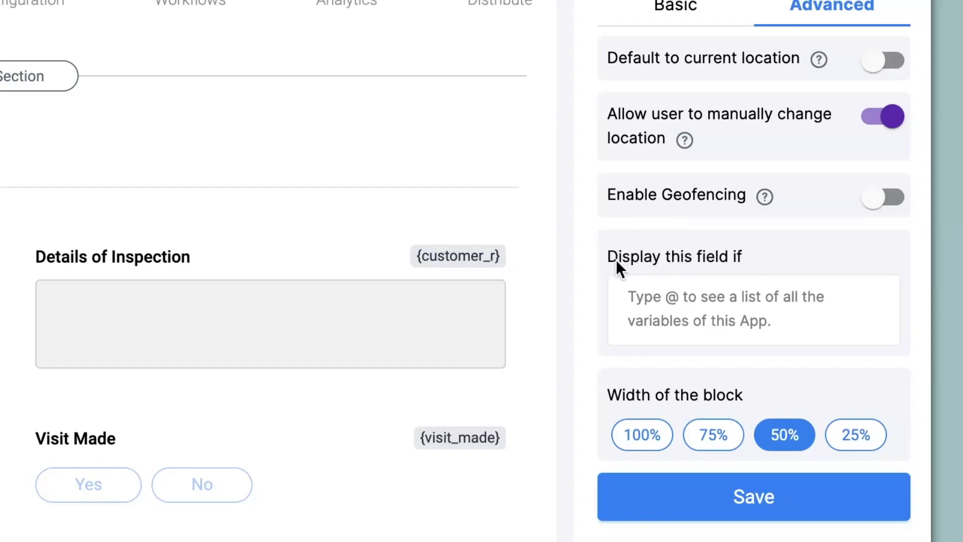
left_click(718, 306)
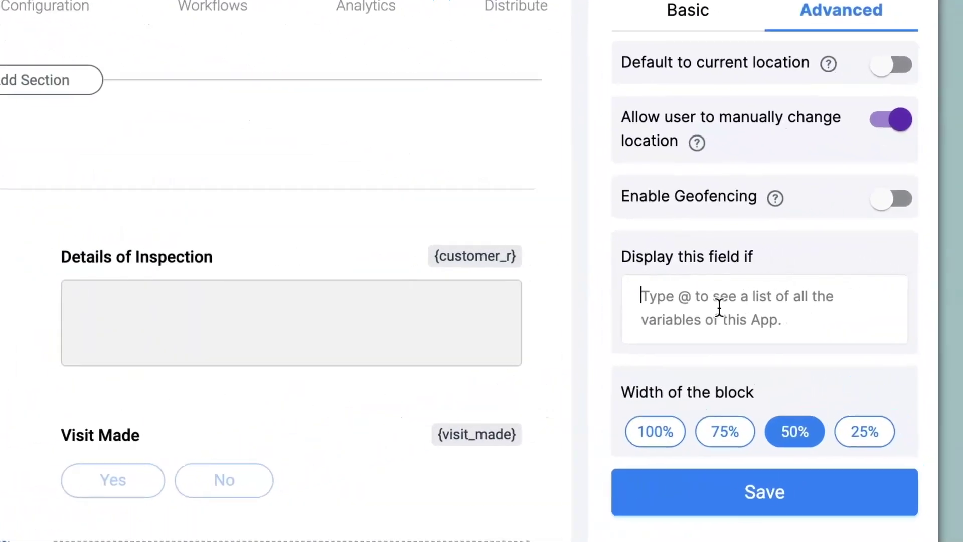
Step: Set Site Location's display condition to {visit_made}="Yes" and save
type("@vis")
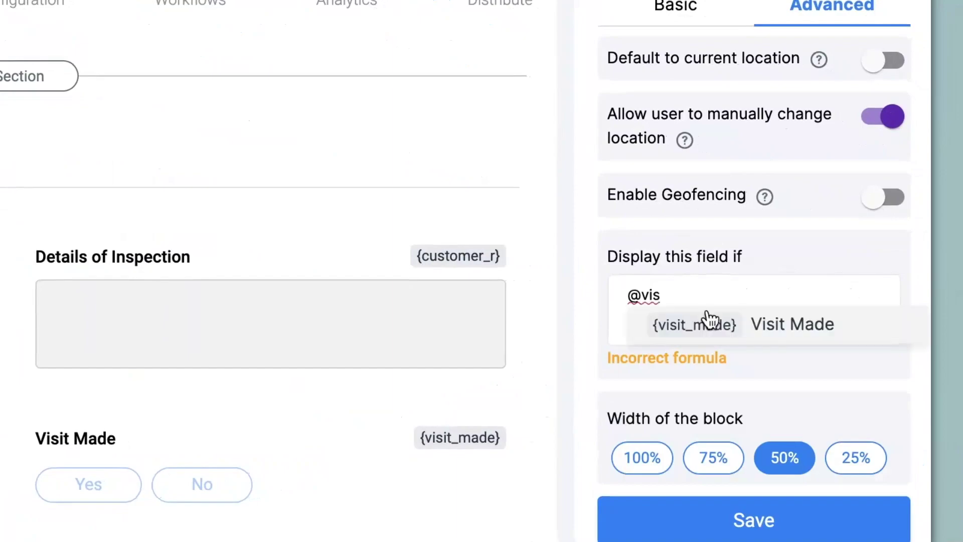
left_click(708, 317)
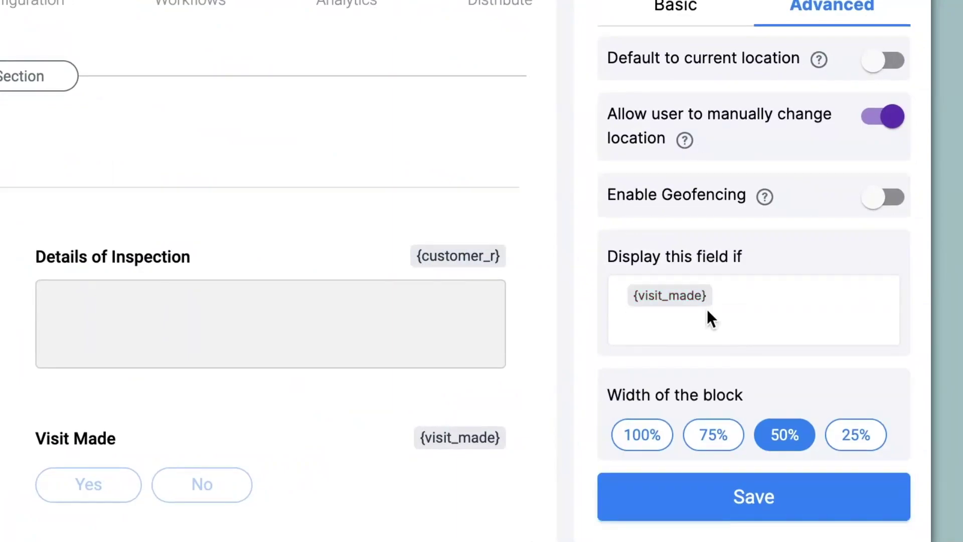
type("=\"Yes\"")
left_click(757, 506)
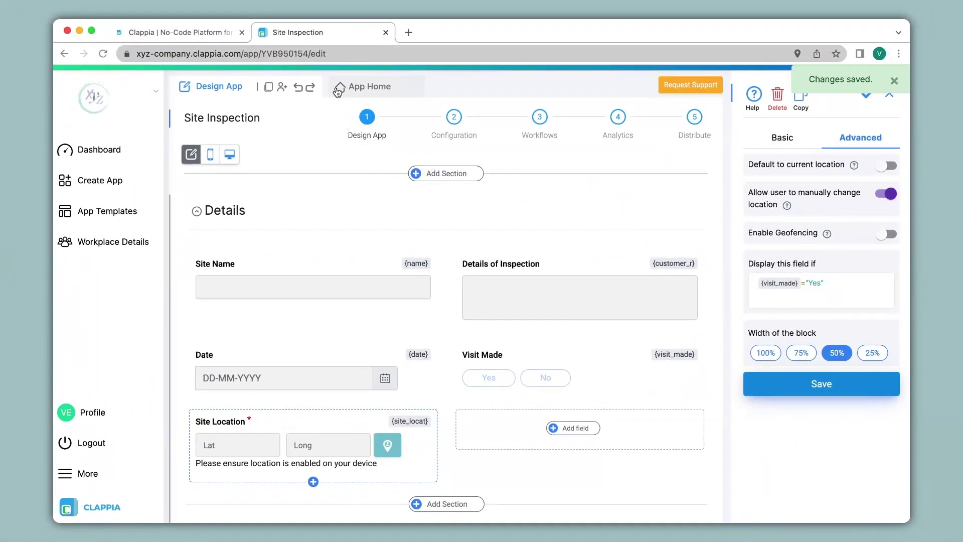
Step: On the live form, switch Visit Made from No to Yes so Site Location appears
left_click(338, 88)
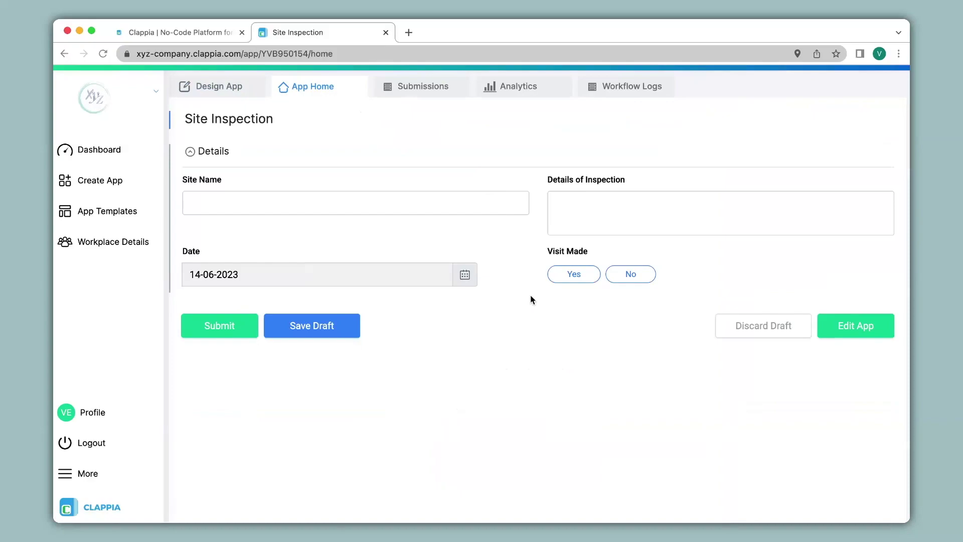
left_click(627, 275)
left_click(580, 273)
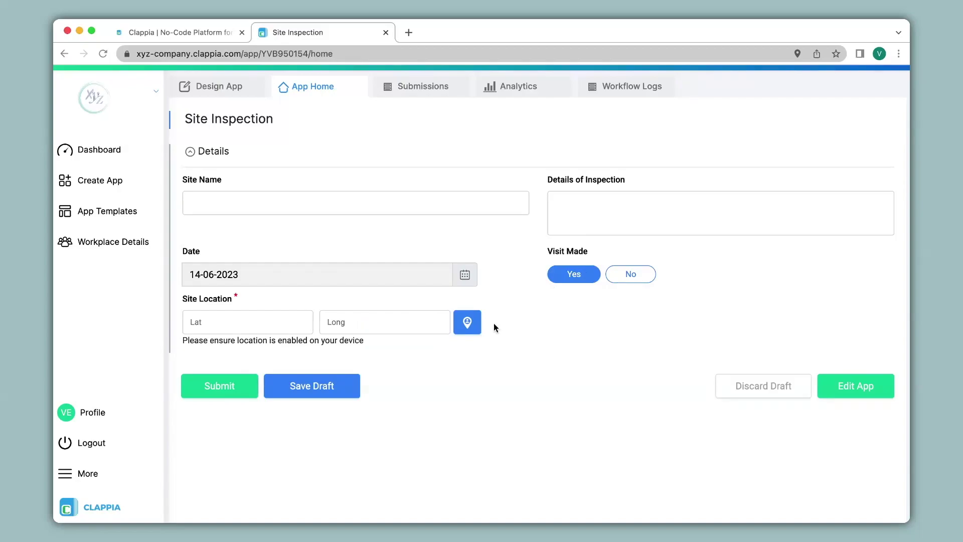
left_click(273, 203)
Step: Submit an entry with Site Name XYZ and the current GPS location, then view Submissions
left_click(261, 229)
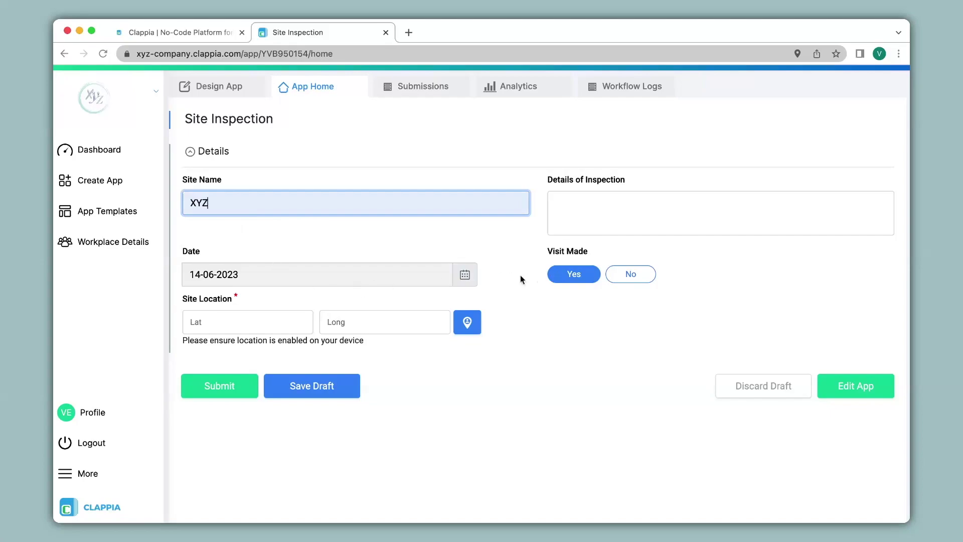
left_click(468, 323)
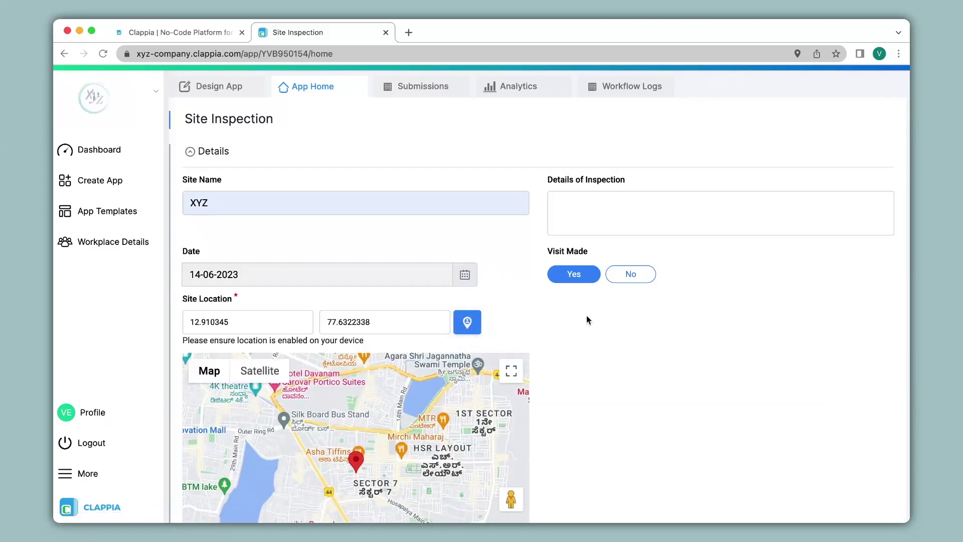
scroll(585, 315, "down", 5)
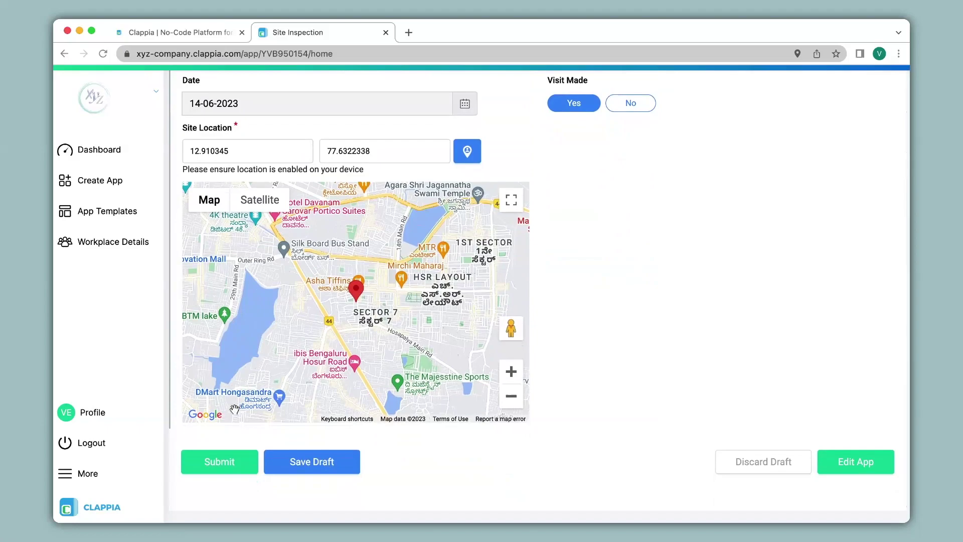
left_click(238, 467)
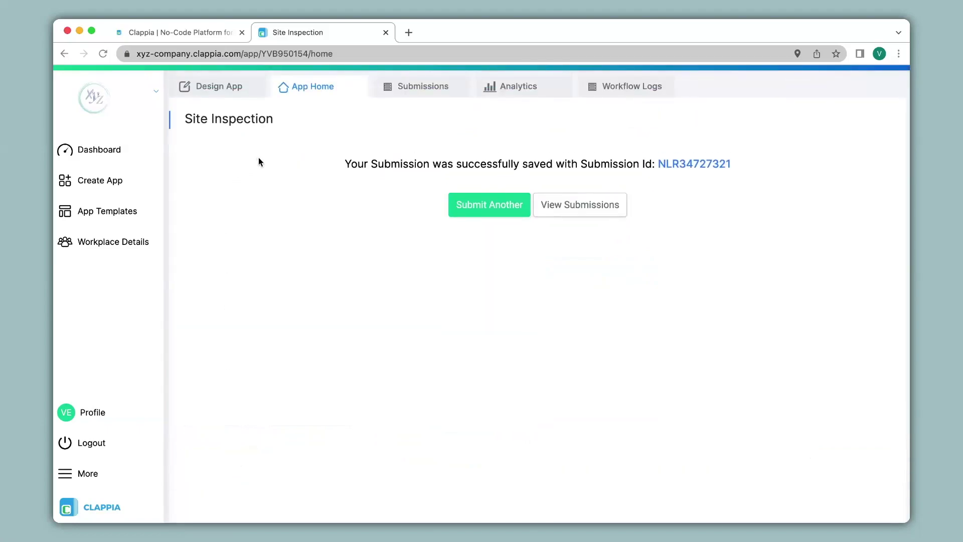
left_click(420, 85)
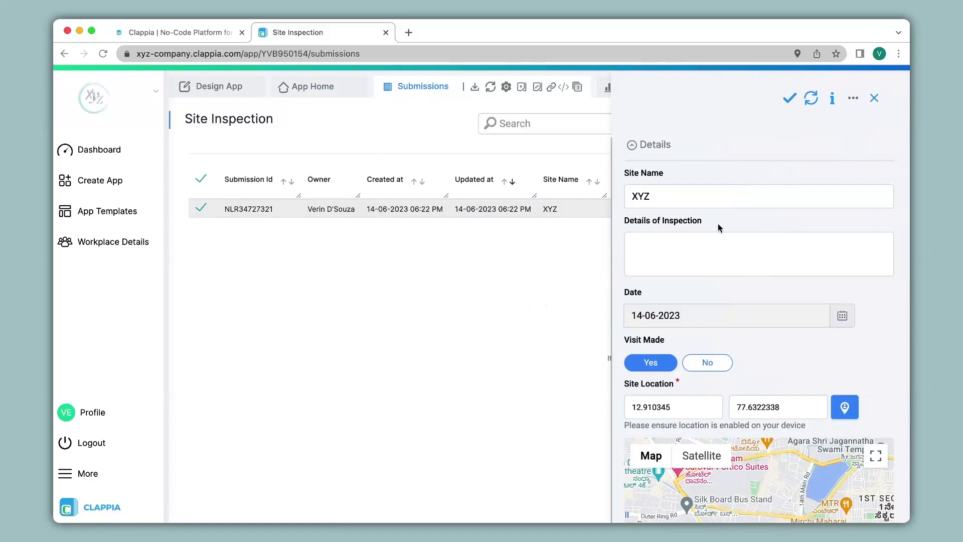
Step: Drag the XYZ submission's Site Location marker to a nearby spot, updating its latitude and longitude
scroll(717, 224, "down", 5)
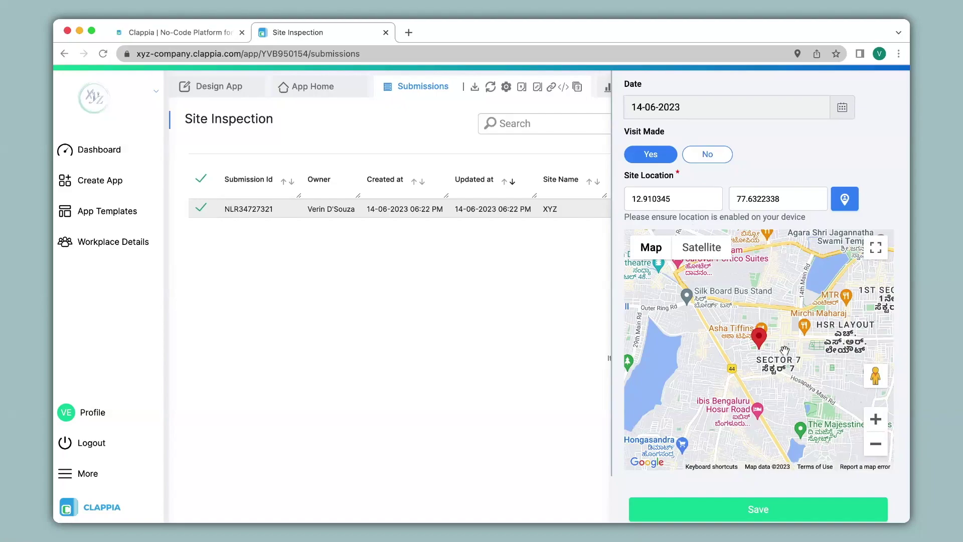
mouse_move(784, 350)
left_mouse_down()
mouse_move(710, 353)
mouse_move(807, 412)
mouse_move(803, 362)
left_mouse_up()
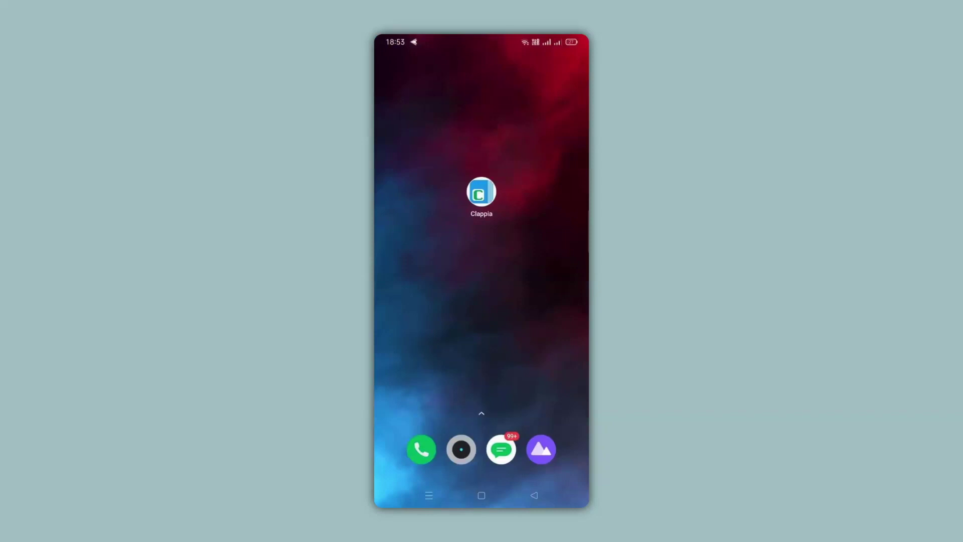
Step: Launch Clappia on the Android phone and open a blank Site Inspection form
left_click(499, 198)
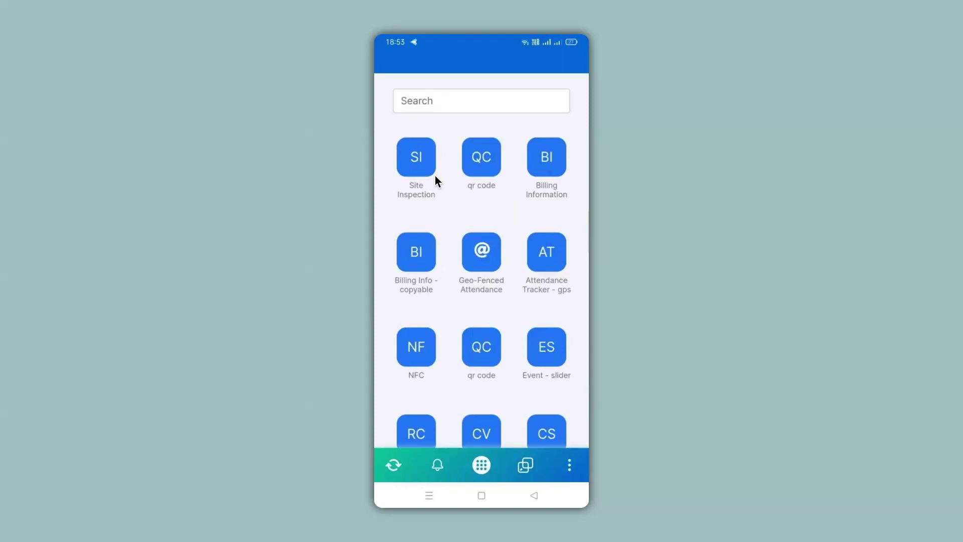
left_click(434, 175)
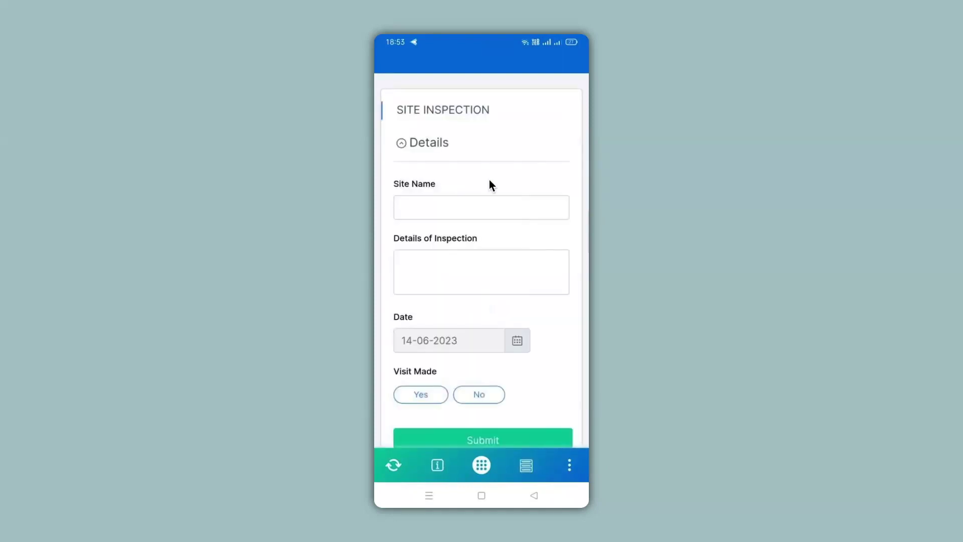
scroll(490, 182, "down", 2)
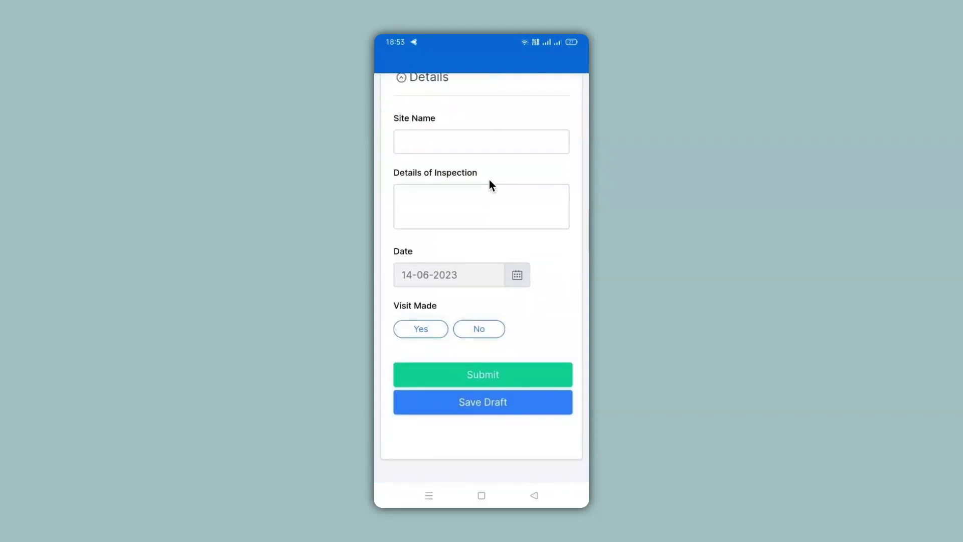
scroll(490, 182, "up", 2)
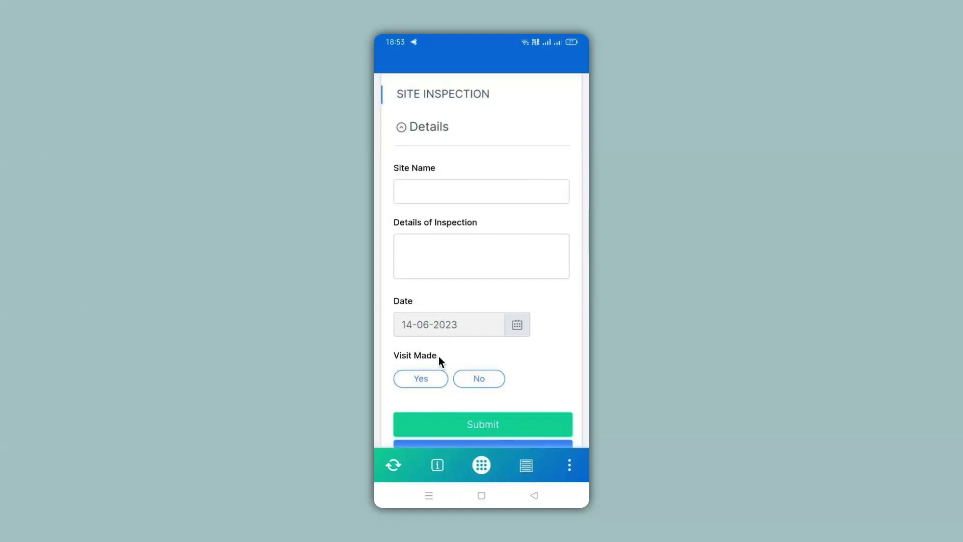
Step: Set Visit Made to Yes and fill Site Location with the device's current GPS position
left_click(432, 375)
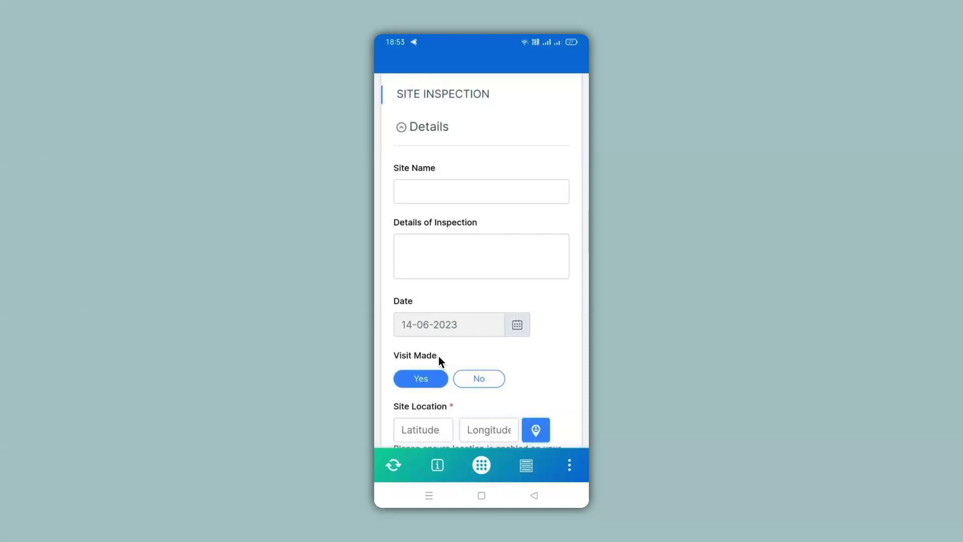
scroll(439, 356, "down", 3)
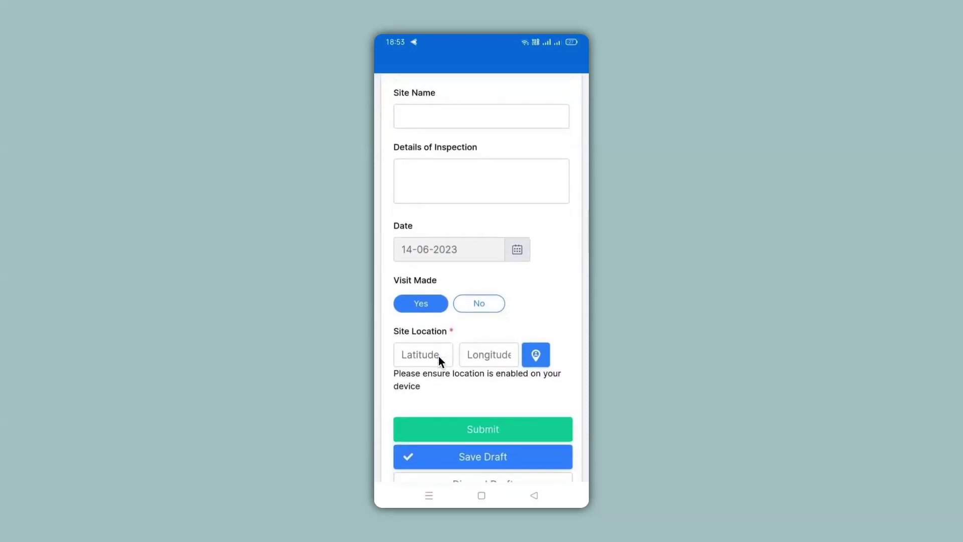
left_click(535, 354)
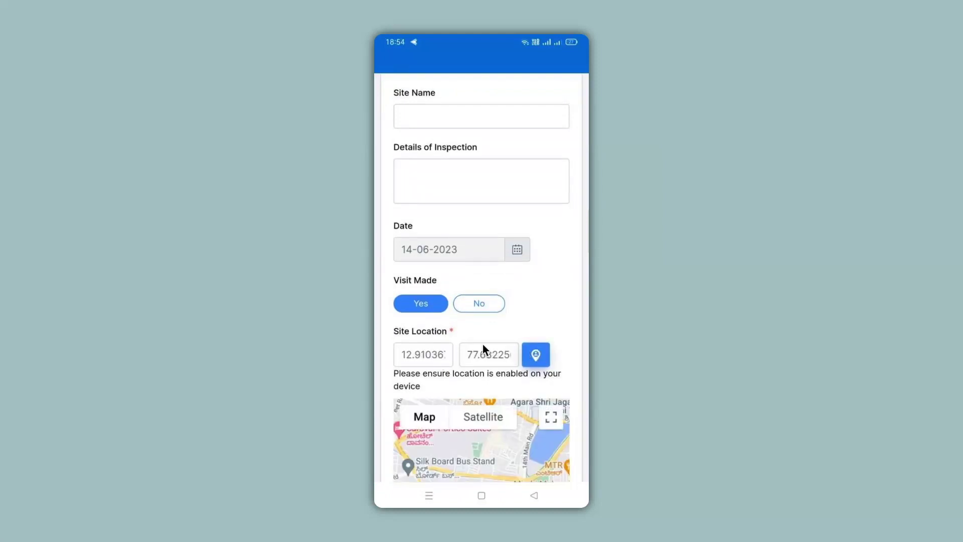
scroll(541, 359, "down", 5)
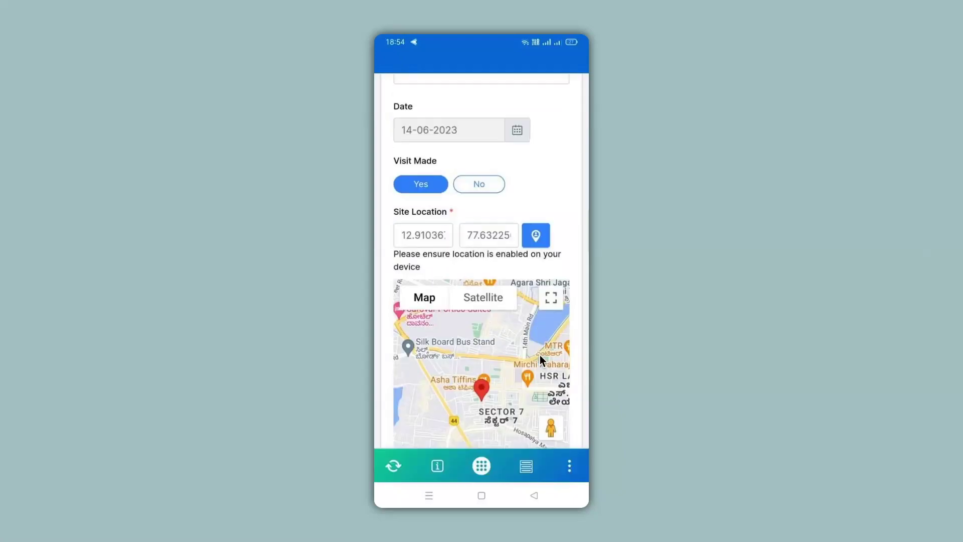
scroll(540, 360, "down", 1)
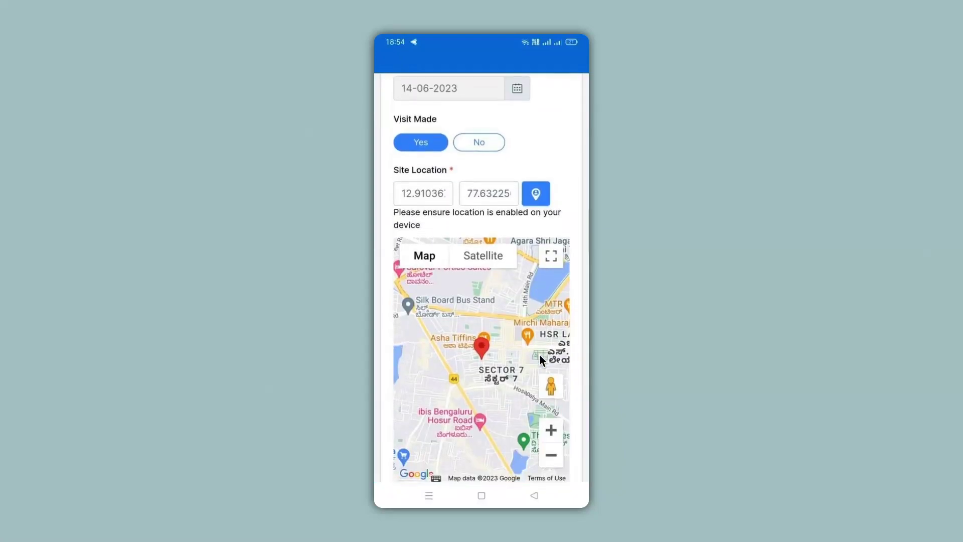
scroll(539, 354, "up", 8)
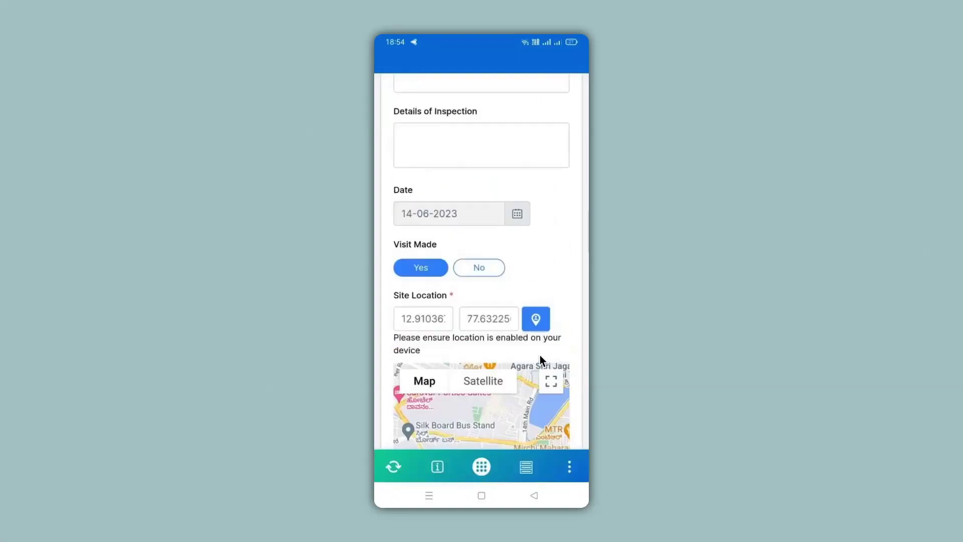
Step: Enter 'ABC' as the Site Name and submit the inspection
left_click(516, 223)
type("ABC")
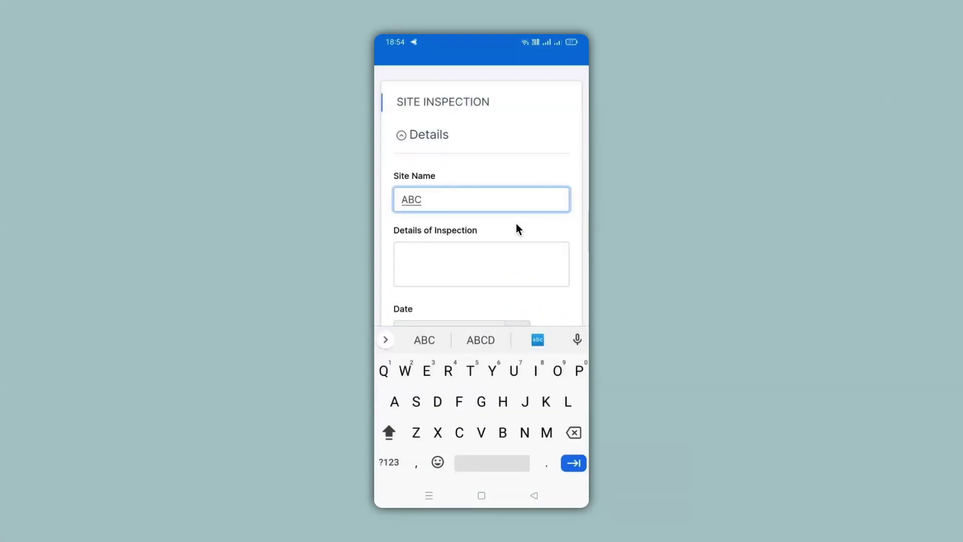
key("Escape")
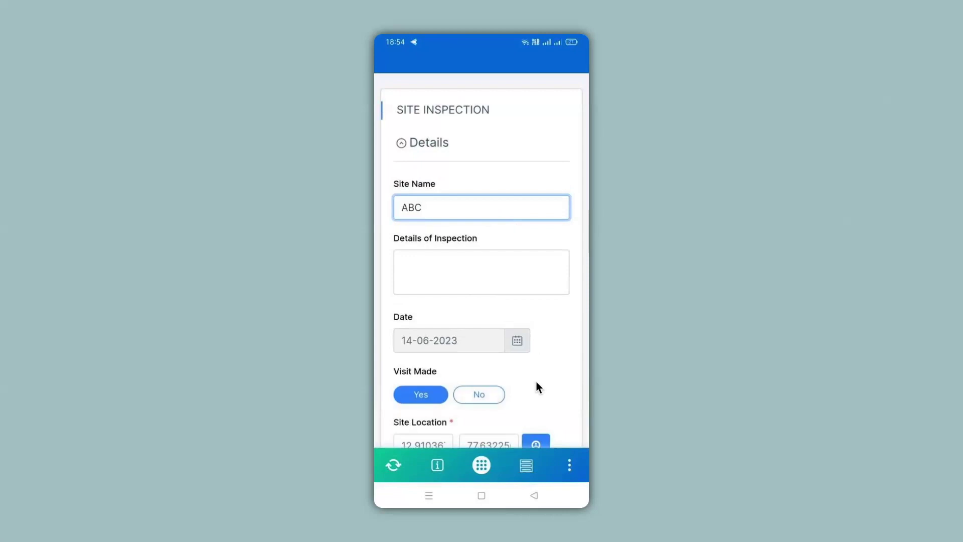
scroll(537, 385, "down", 2)
scroll(536, 386, "down", 4)
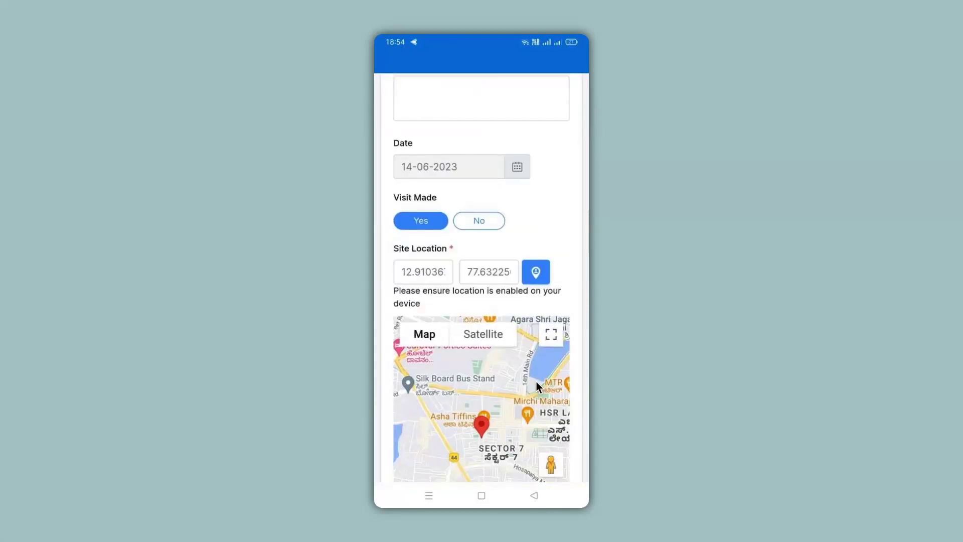
scroll(537, 386, "down", 2)
scroll(536, 386, "down", 2)
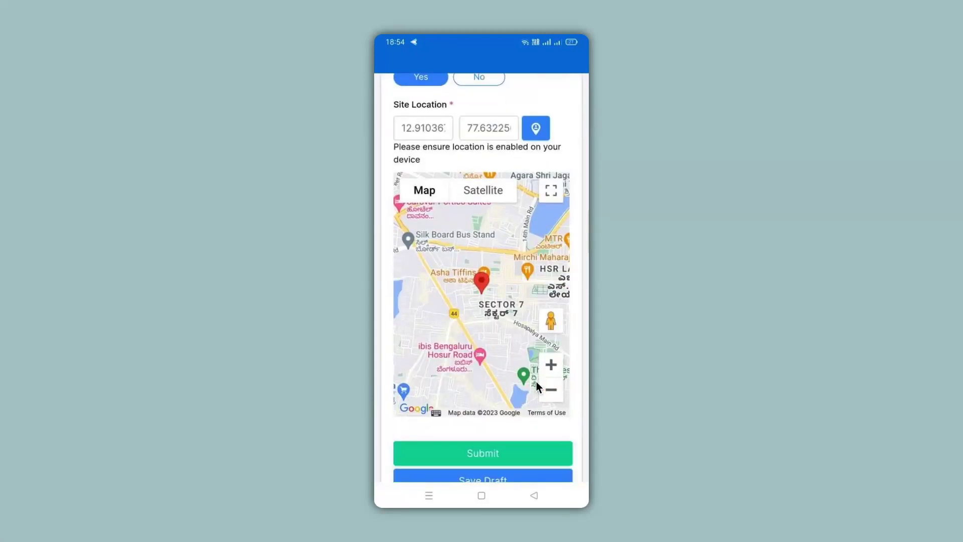
left_click(479, 455)
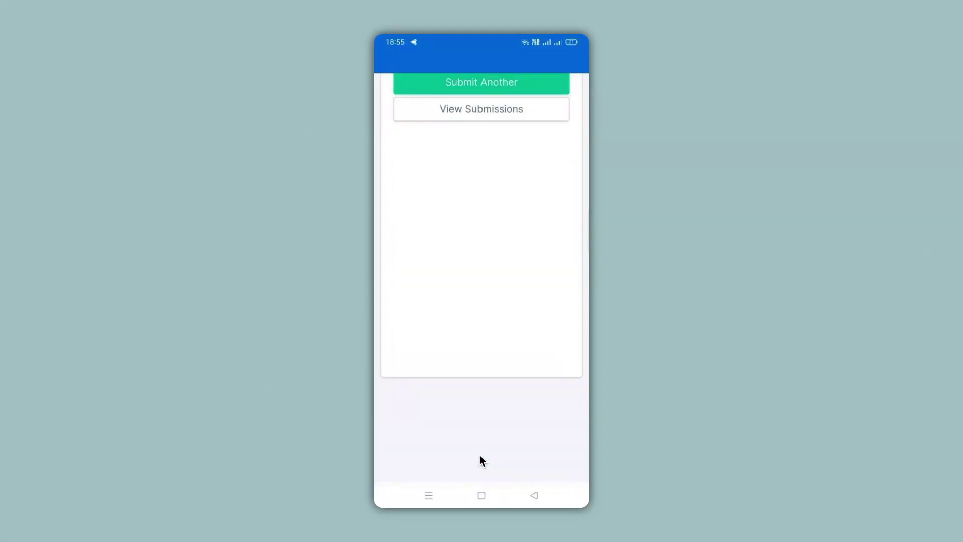
Step: Open the submissions list from the success page and select the new ABC entry
left_click(481, 126)
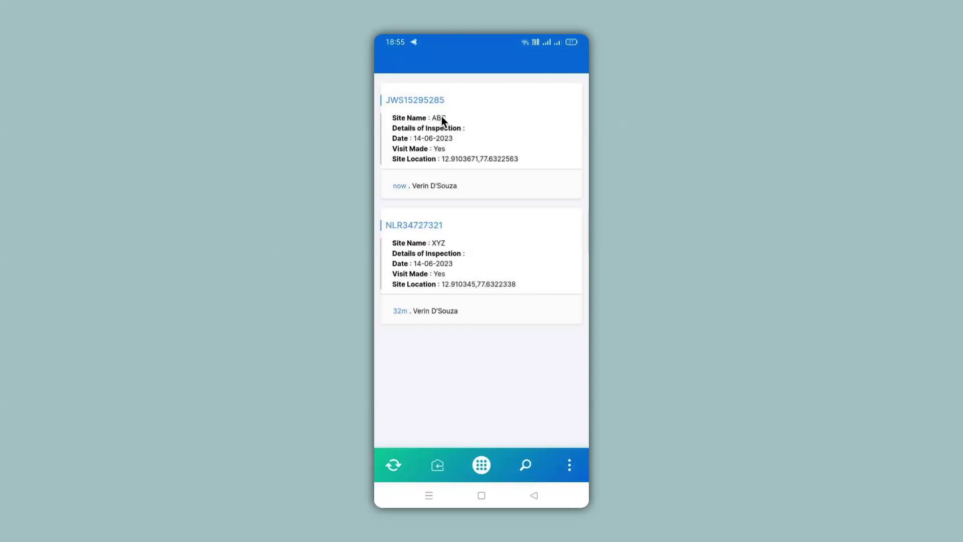
left_click(470, 136)
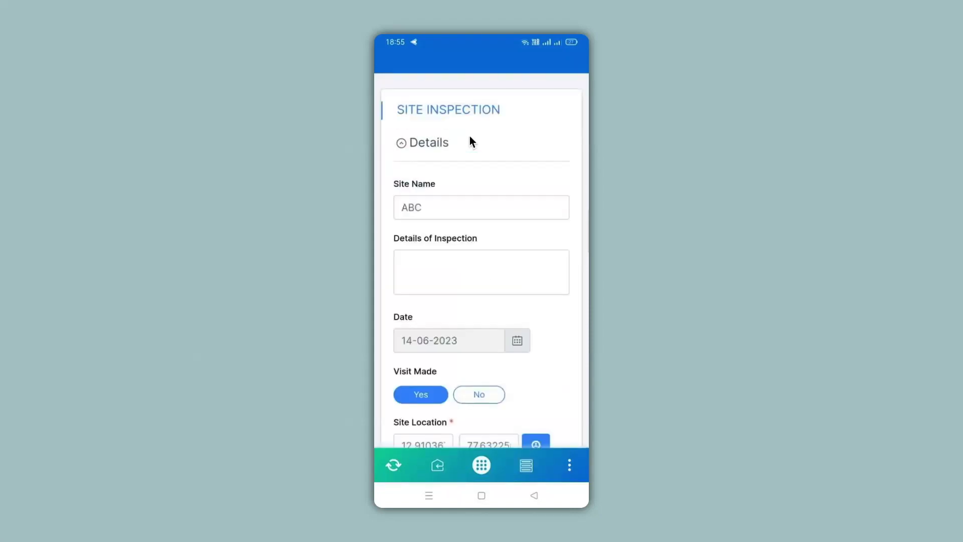
Step: Scroll through the ABC submission (JWS15295285) to review its saved coordinates and map
scroll(469, 136, "down", 4)
scroll(469, 136, "down", 4)
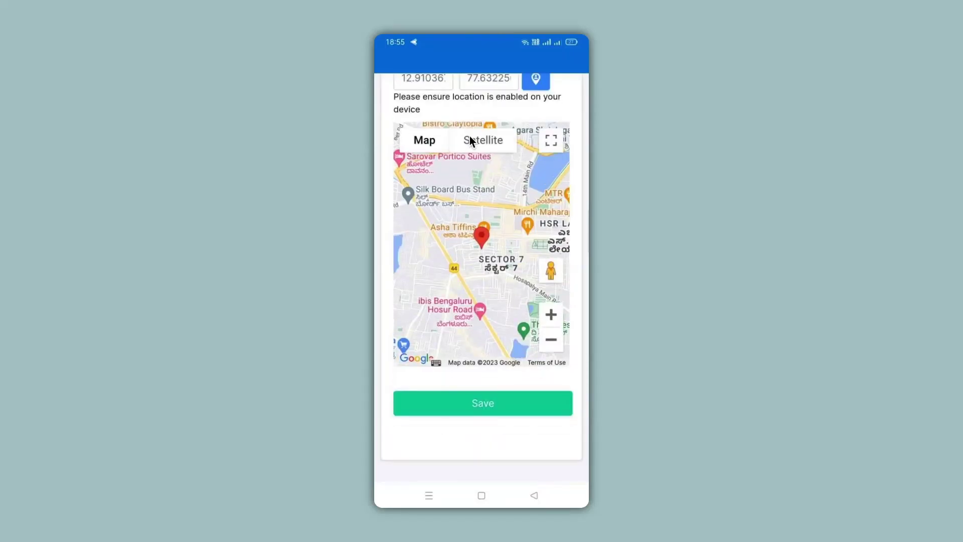
scroll(469, 137, "up", 6)
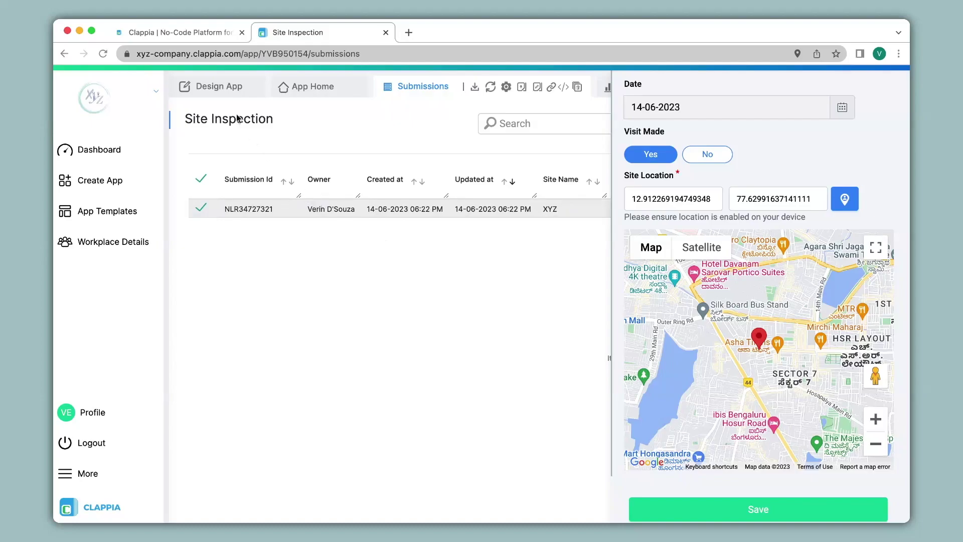
Step: Switch the Site Inspection app back to Design App to view Site Location's display condition
left_click(217, 87)
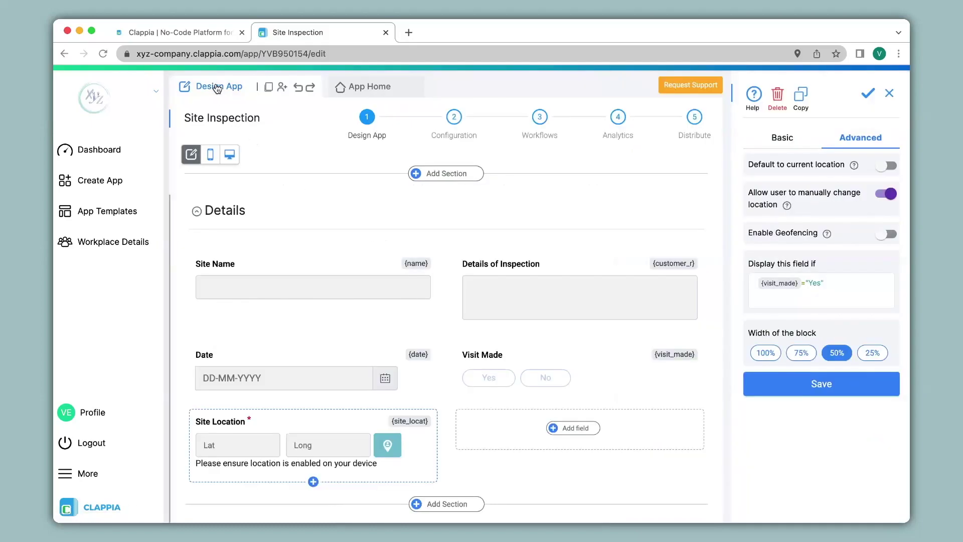